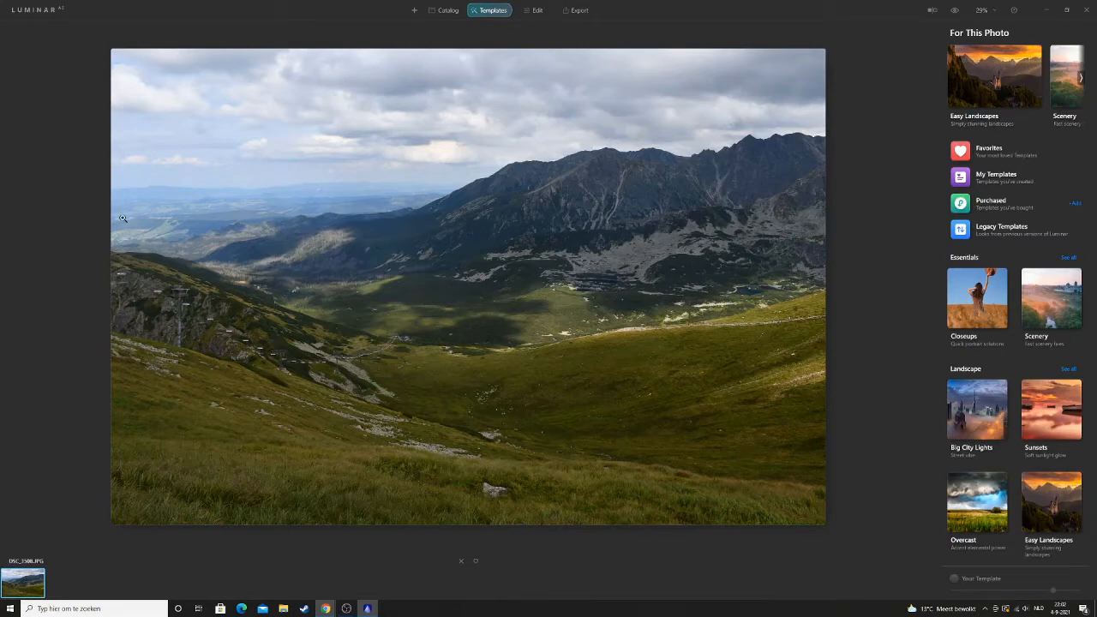
- Replace the mountain photo's sky with the Starry Night 2 sky from the Sky AI presets
{"action": "scroll", "coordinate": [231, 170], "scroll_direction": "up", "scroll_amount": 2}
{"action": "scroll", "coordinate": [440, 177], "scroll_direction": "down", "scroll_amount": 3}
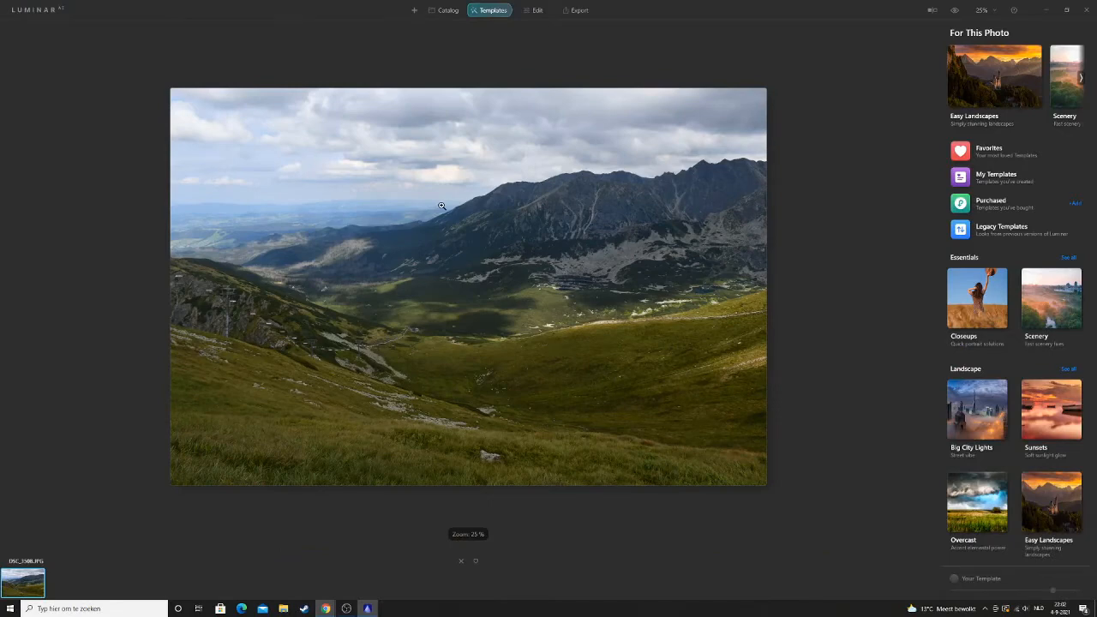
{"action": "left_click", "coordinate": [535, 11]}
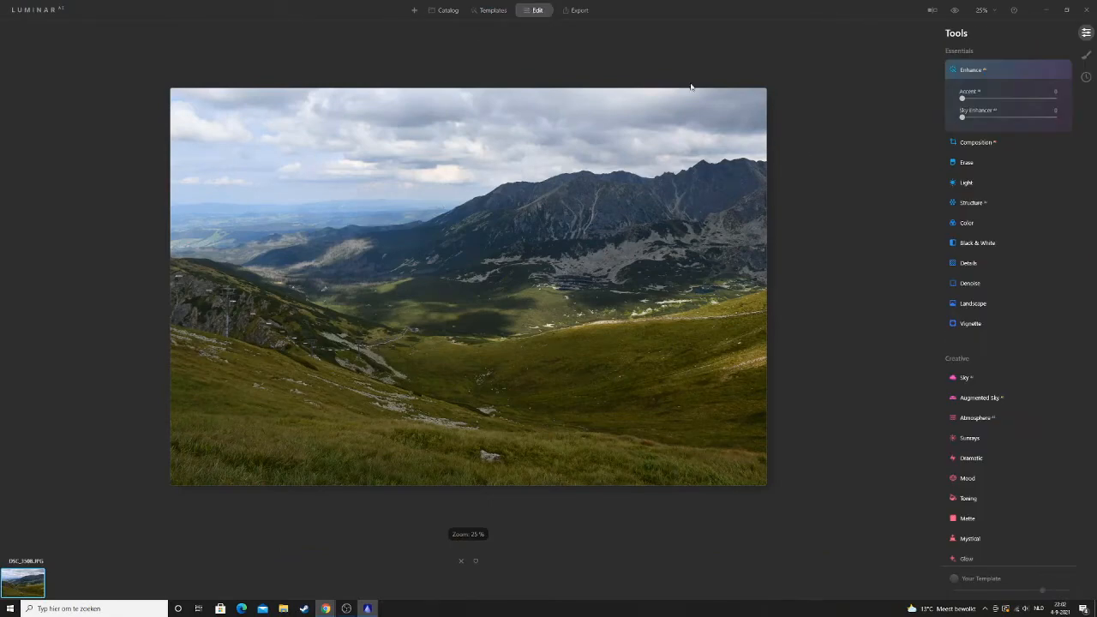
{"action": "left_click", "coordinate": [985, 382]}
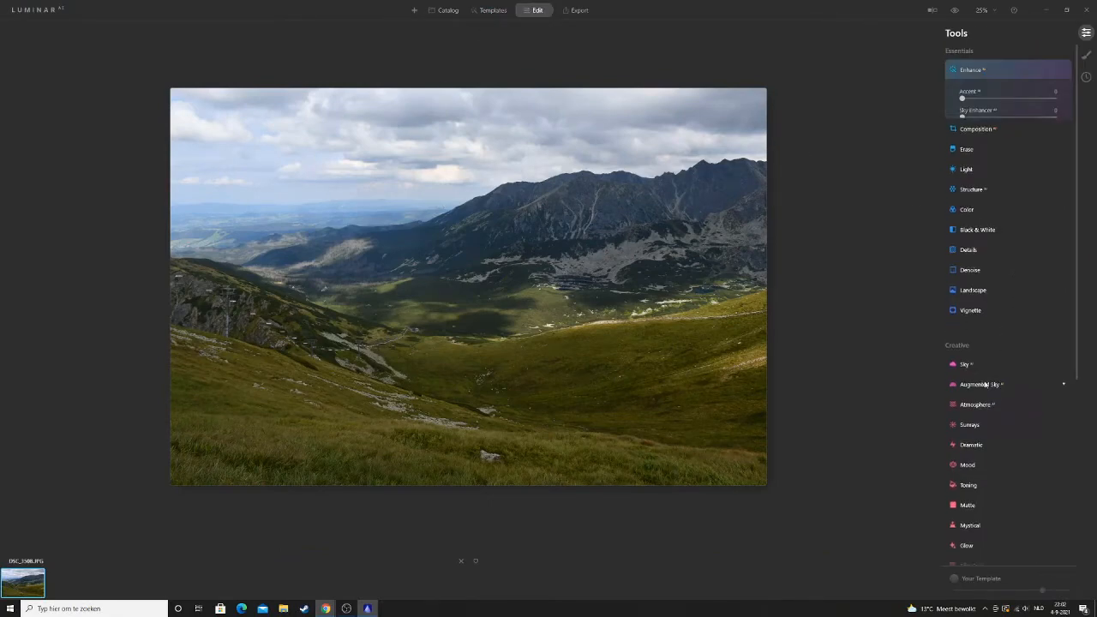
{"action": "left_click", "coordinate": [992, 363]}
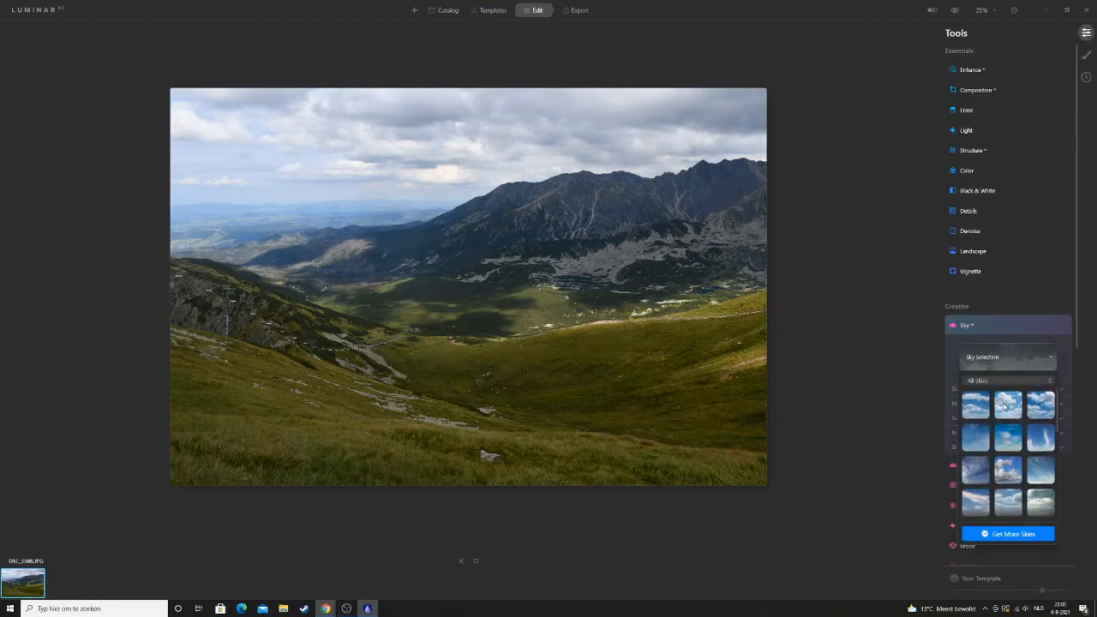
{"action": "scroll", "coordinate": [1011, 454], "scroll_direction": "down", "scroll_amount": 5}
{"action": "scroll", "coordinate": [1014, 461], "scroll_direction": "up", "scroll_amount": 2}
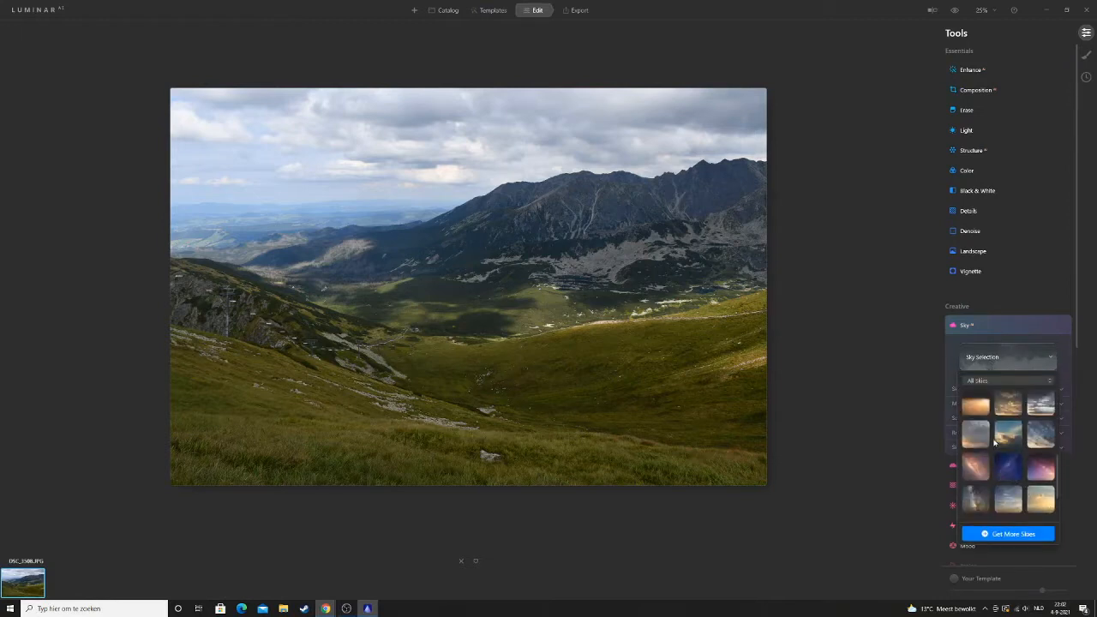
{"action": "left_click", "coordinate": [976, 499]}
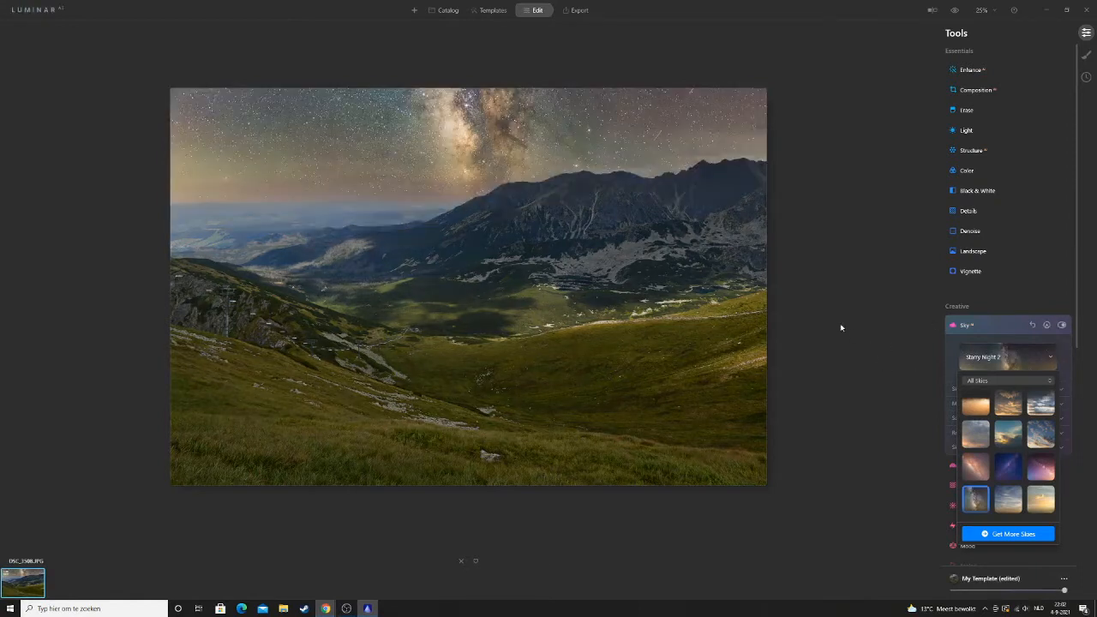
{"action": "left_click", "coordinate": [840, 324]}
- Expand the sky orientation, mask refinement and scene relighting settings, and set Relight Strength to 100
{"action": "left_click", "coordinate": [1023, 393]}
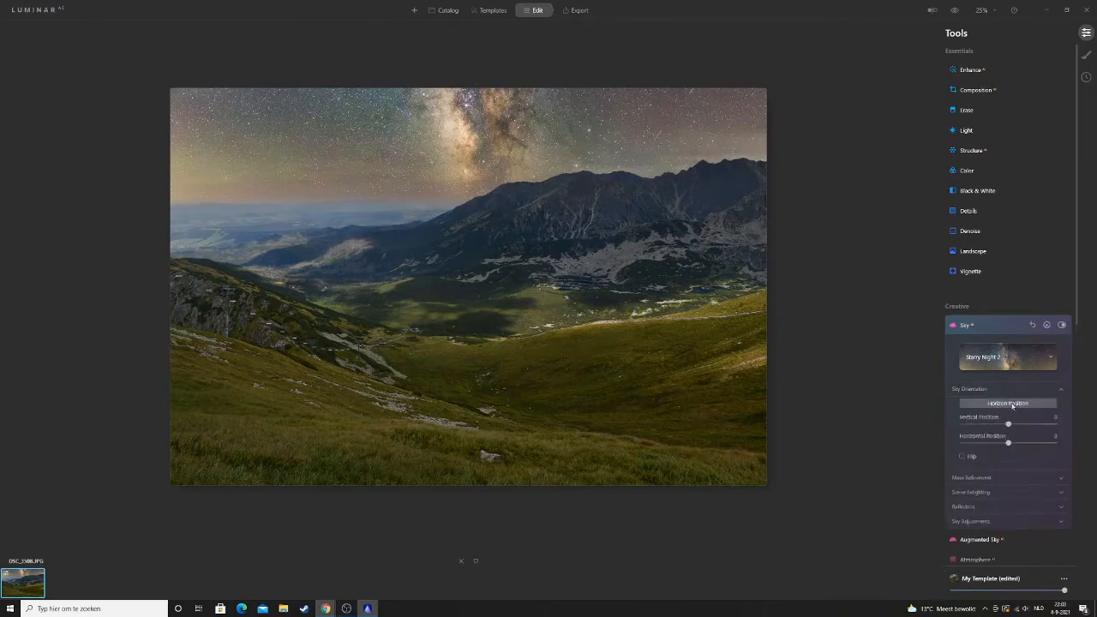
{"action": "left_click", "coordinate": [976, 483]}
{"action": "scroll", "coordinate": [981, 493], "scroll_direction": "down", "scroll_amount": 2}
{"action": "left_click", "coordinate": [986, 500]}
{"action": "scroll", "coordinate": [986, 501], "scroll_direction": "down", "scroll_amount": 1}
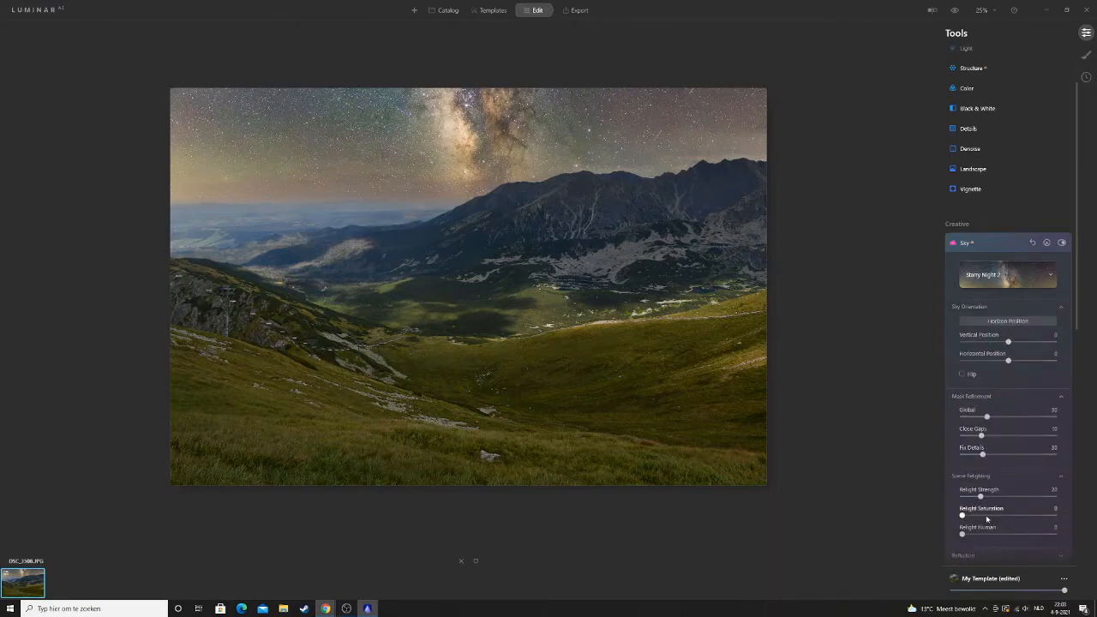
{"action": "left_click_drag", "start_coordinate": [986, 499], "coordinate": [1054, 495]}
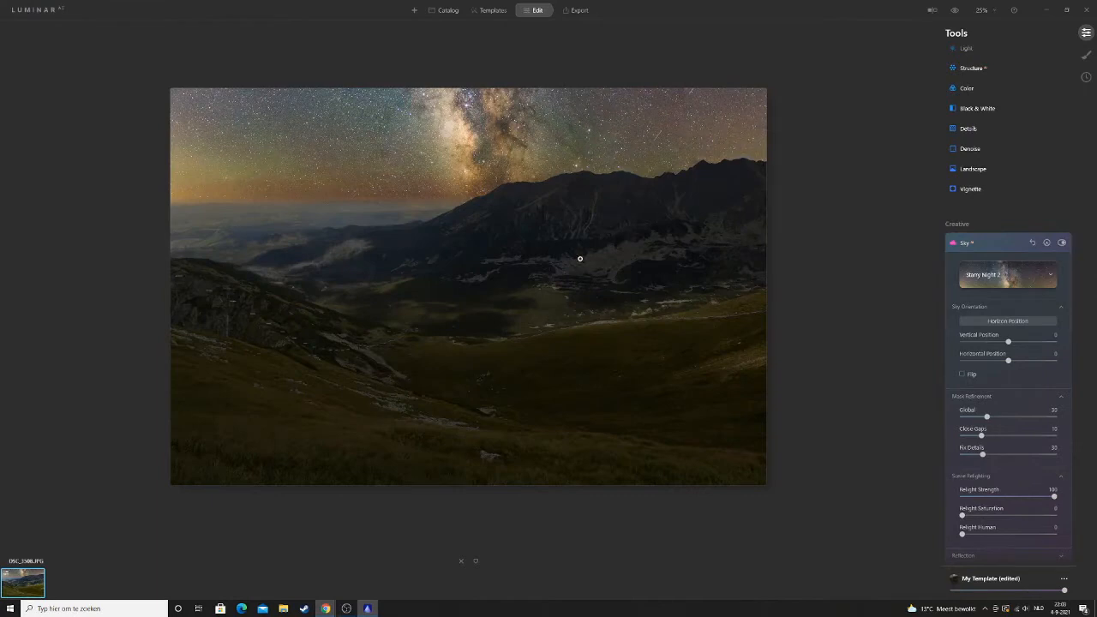
- Compare the starry mountain edit with the original photo and view the available replacement skies
{"action": "scroll", "coordinate": [411, 172], "scroll_direction": "up", "scroll_amount": 2}
{"action": "scroll", "coordinate": [411, 168], "scroll_direction": "down", "scroll_amount": 1}
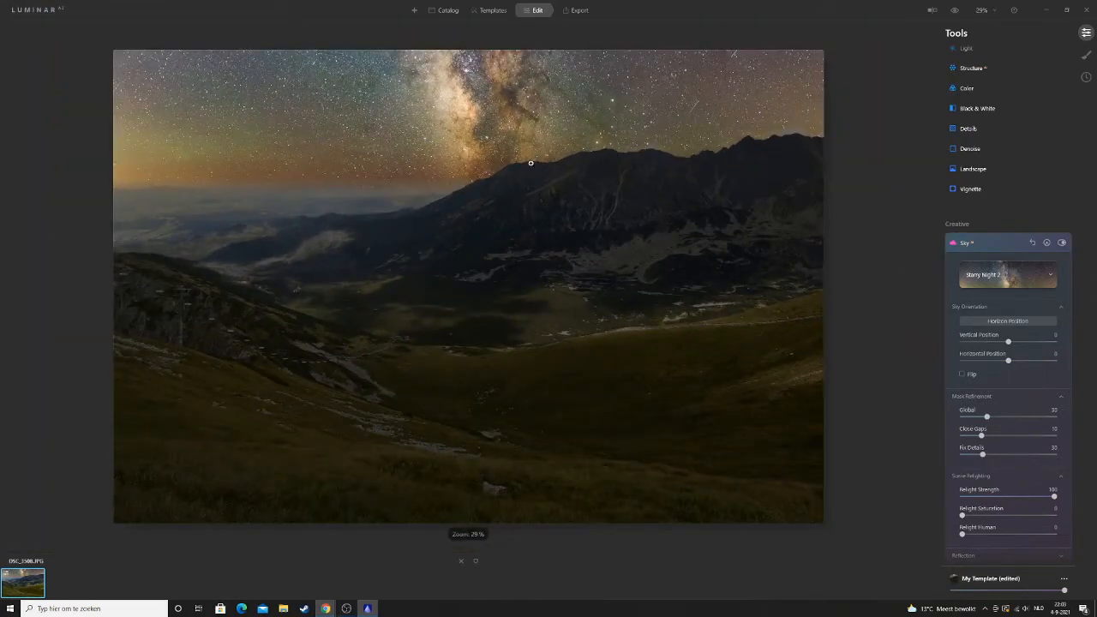
{"action": "left_click", "coordinate": [931, 10]}
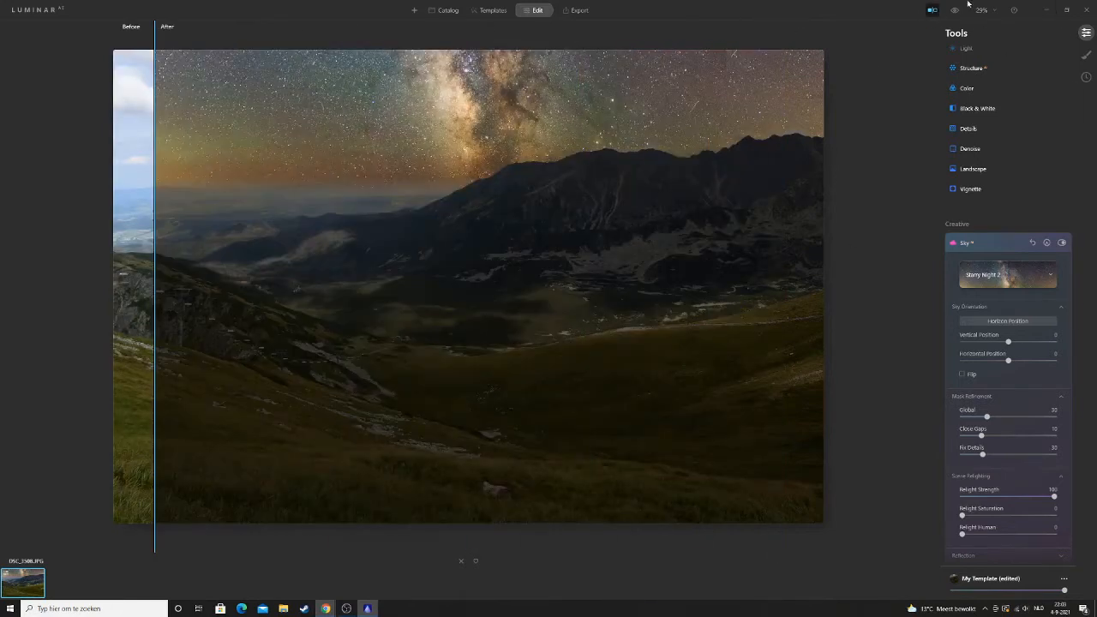
{"action": "left_click", "coordinate": [931, 9]}
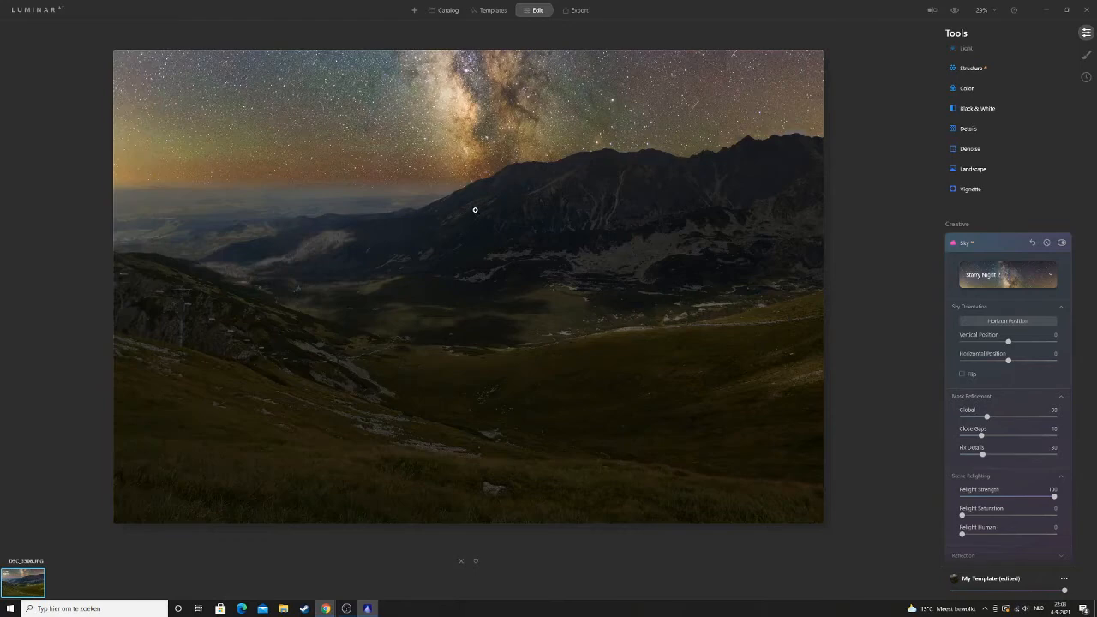
{"action": "scroll", "coordinate": [477, 211], "scroll_direction": "up", "scroll_amount": 2}
{"action": "scroll", "coordinate": [505, 229], "scroll_direction": "down", "scroll_amount": 3}
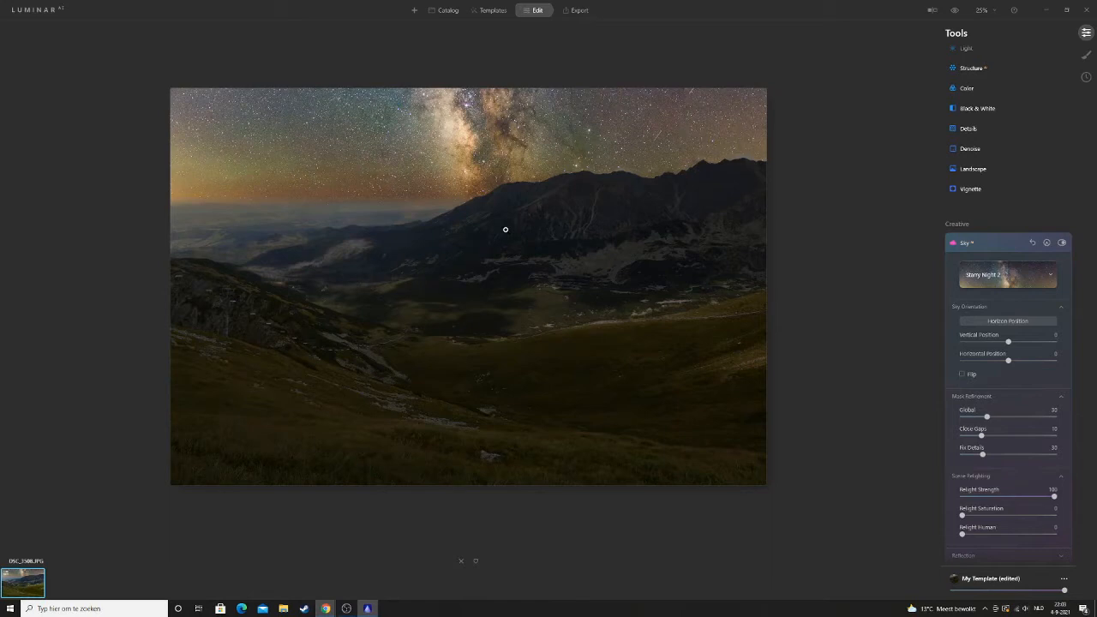
{"action": "left_click", "coordinate": [985, 276]}
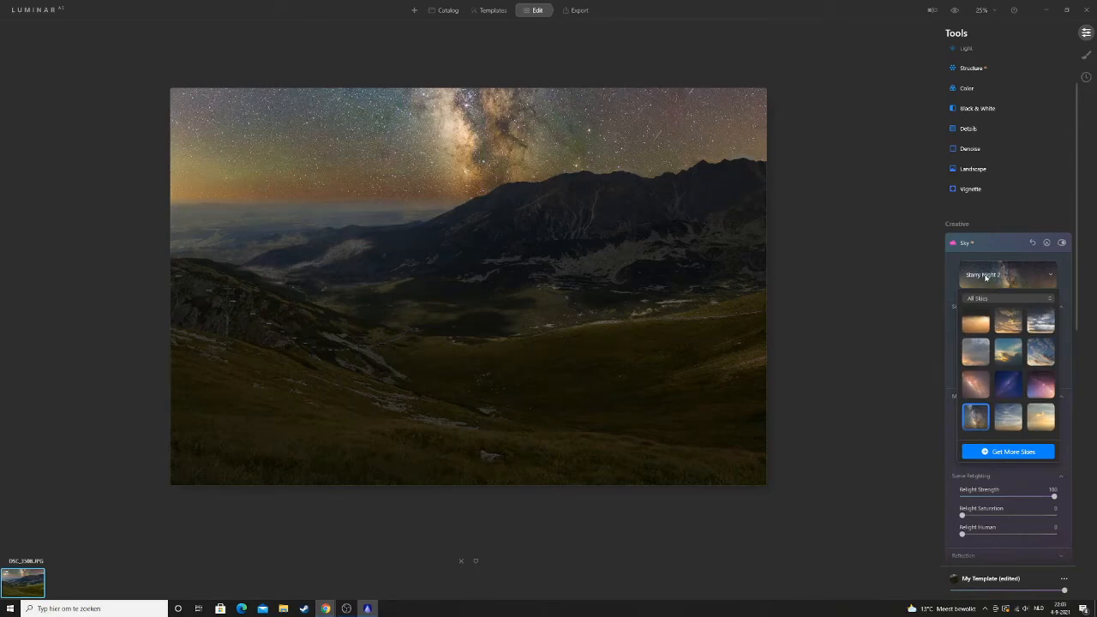
{"action": "left_click", "coordinate": [909, 294]}
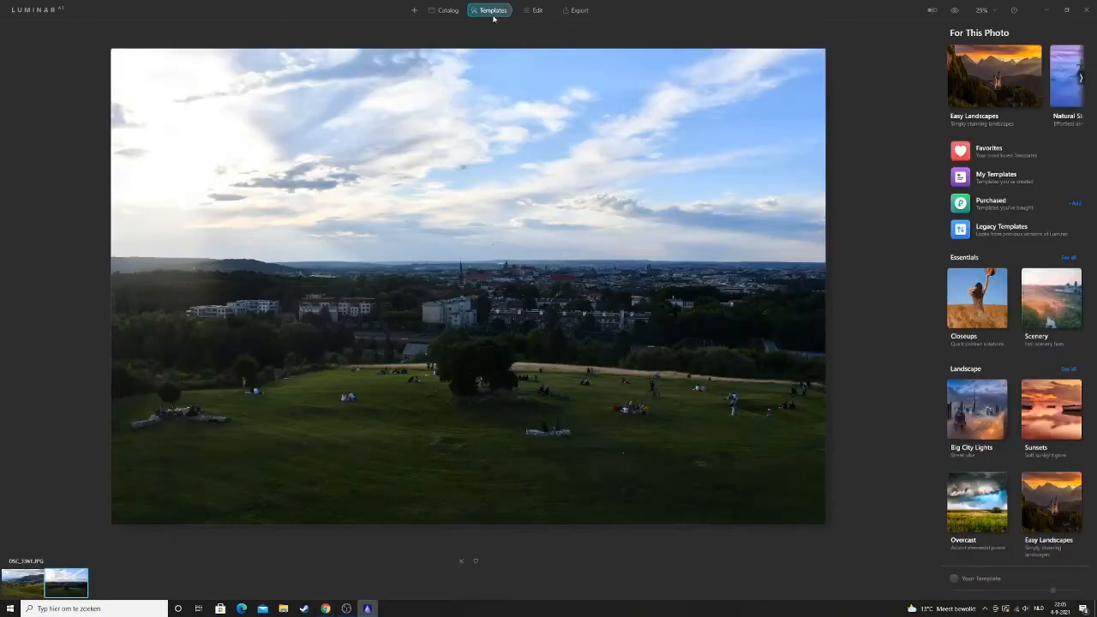
- Replace the sky in the city-view park photo with the Galaxy 2 sky
{"action": "left_click", "coordinate": [536, 10]}
{"action": "left_click", "coordinate": [1008, 245]}
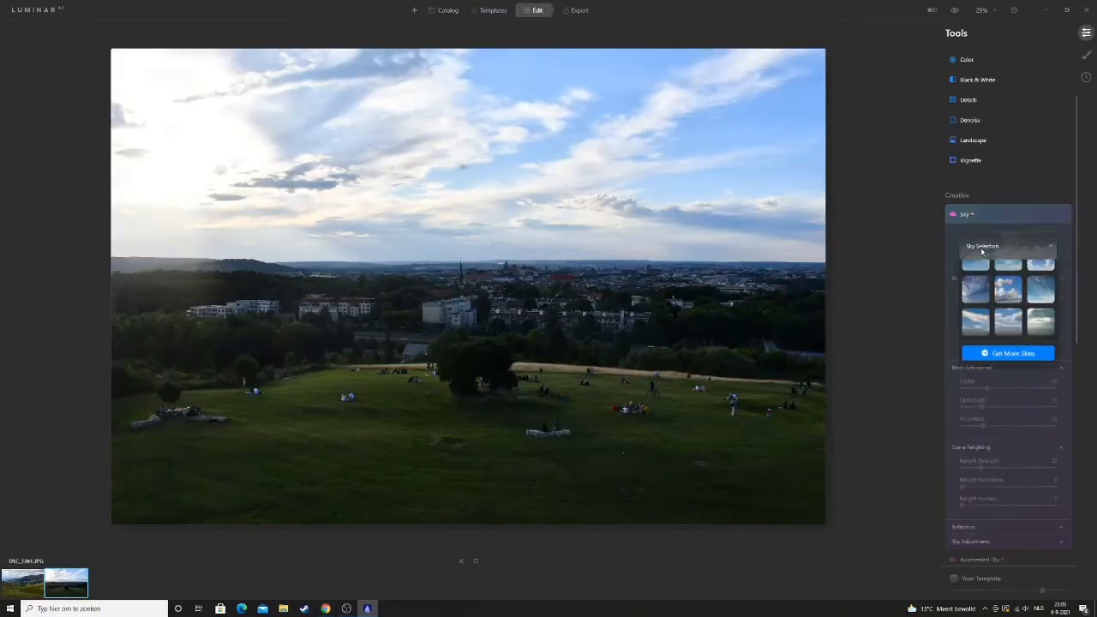
{"action": "scroll", "coordinate": [1016, 356], "scroll_direction": "down", "scroll_amount": 5}
{"action": "scroll", "coordinate": [1016, 356], "scroll_direction": "down", "scroll_amount": 2}
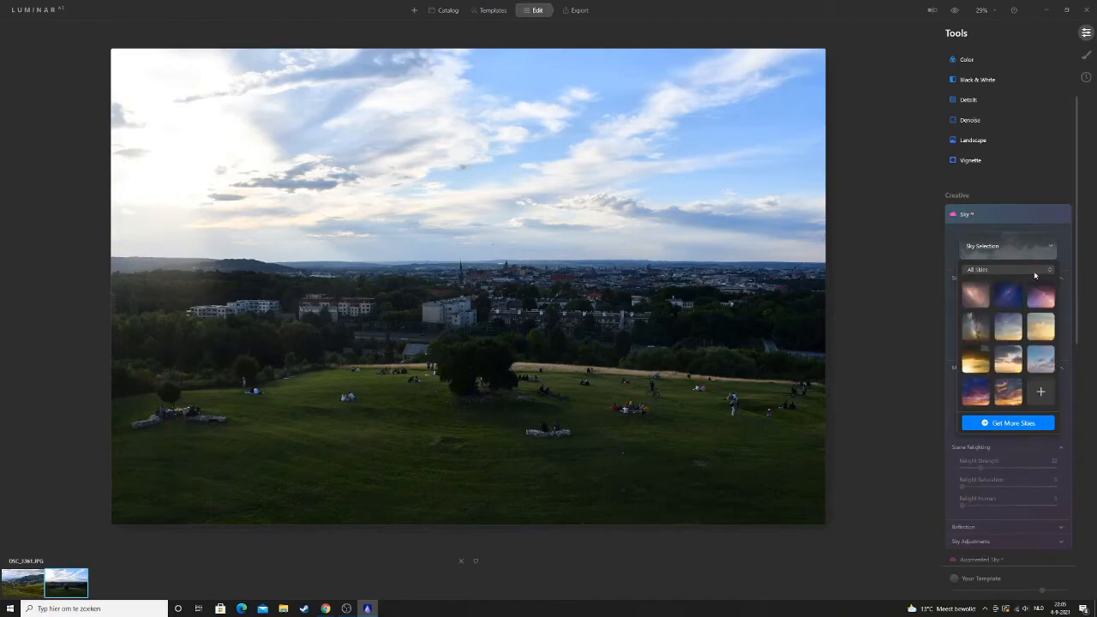
{"action": "left_click", "coordinate": [1009, 302]}
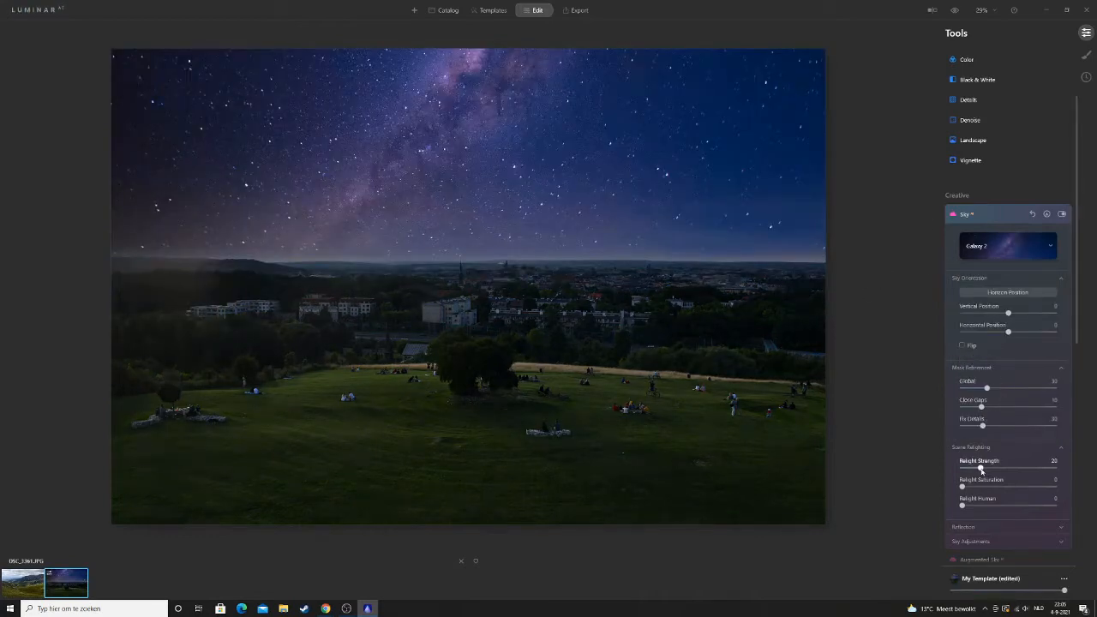
- Set the Galaxy 2 sky's Relight Strength to 100 and inspect the city horizon up close
{"action": "left_click_drag", "start_coordinate": [982, 468], "coordinate": [1056, 467]}
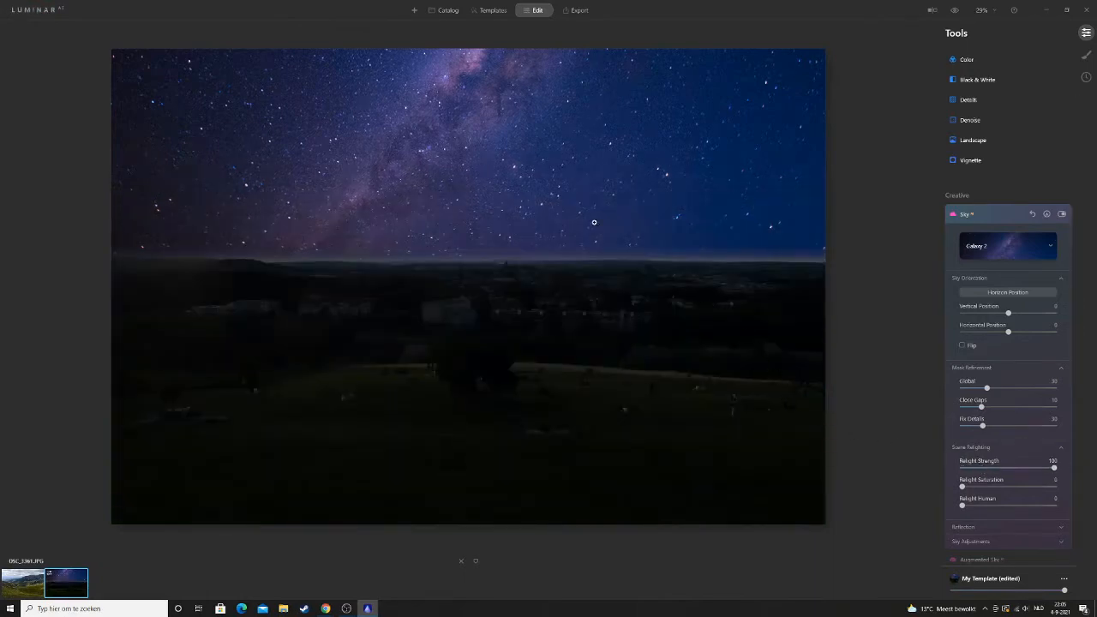
{"action": "scroll", "coordinate": [543, 213], "scroll_direction": "up", "scroll_amount": 3}
{"action": "scroll", "coordinate": [542, 212], "scroll_direction": "up", "scroll_amount": 6}
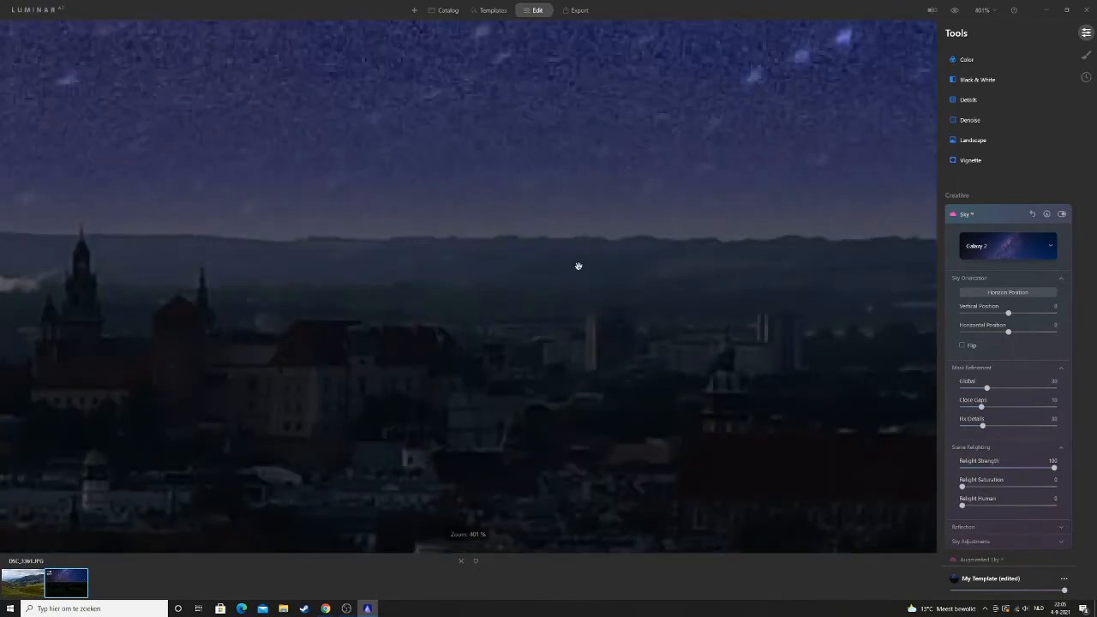
{"action": "scroll", "coordinate": [577, 265], "scroll_direction": "down", "scroll_amount": 8}
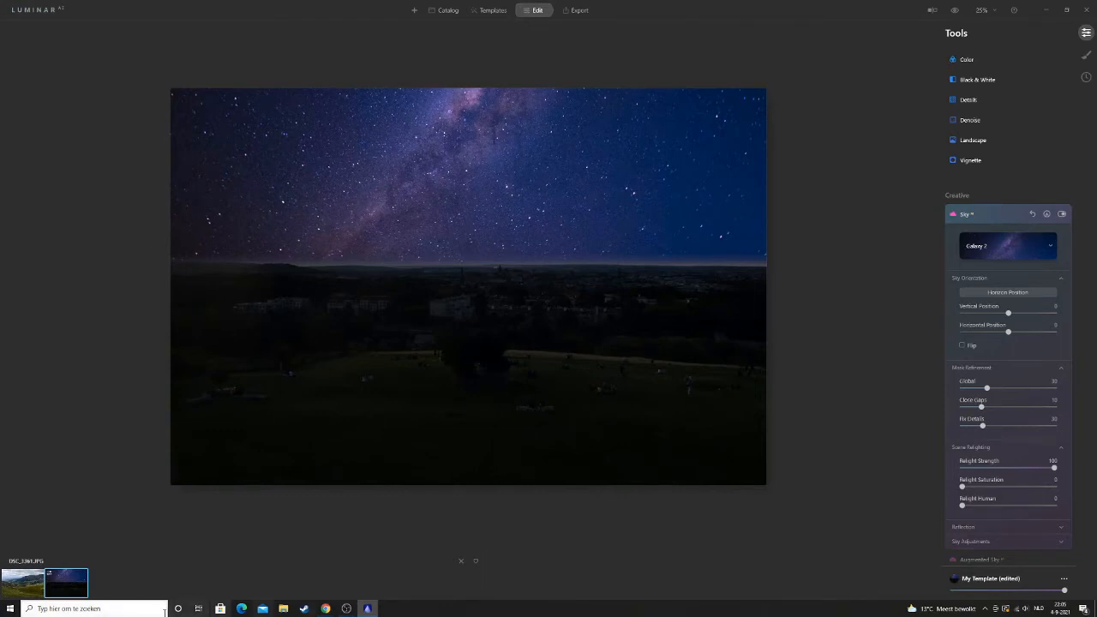
- Remove the edited city-view photo from the open photos, leaving only the mountain photo
{"action": "right_click", "coordinate": [57, 586]}
{"action": "left_click", "coordinate": [68, 592]}
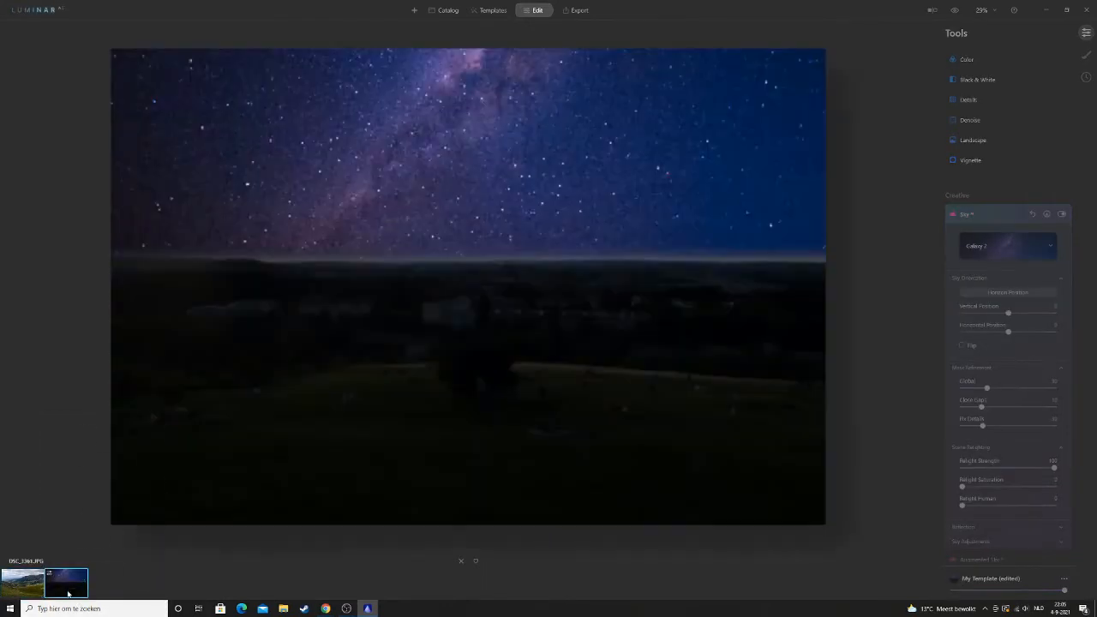
{"action": "right_click", "coordinate": [68, 592]}
{"action": "left_click", "coordinate": [83, 550]}
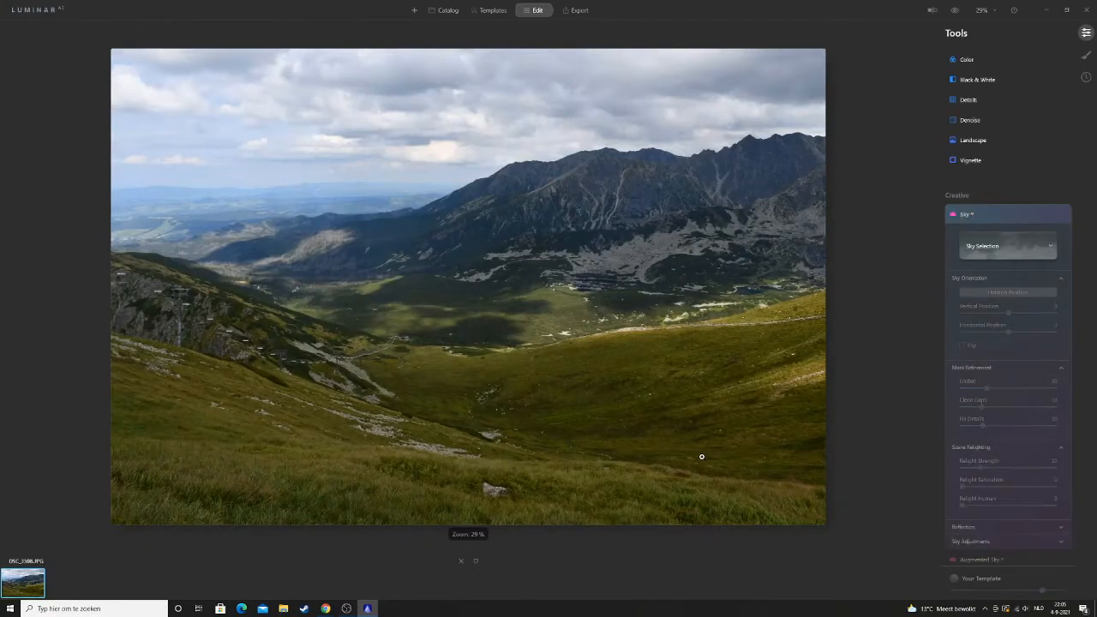
- Browse the sky presets and replace the mountain photo's sky with Dramatic Sunset 1
{"action": "scroll", "coordinate": [595, 254], "scroll_direction": "down", "scroll_amount": 1}
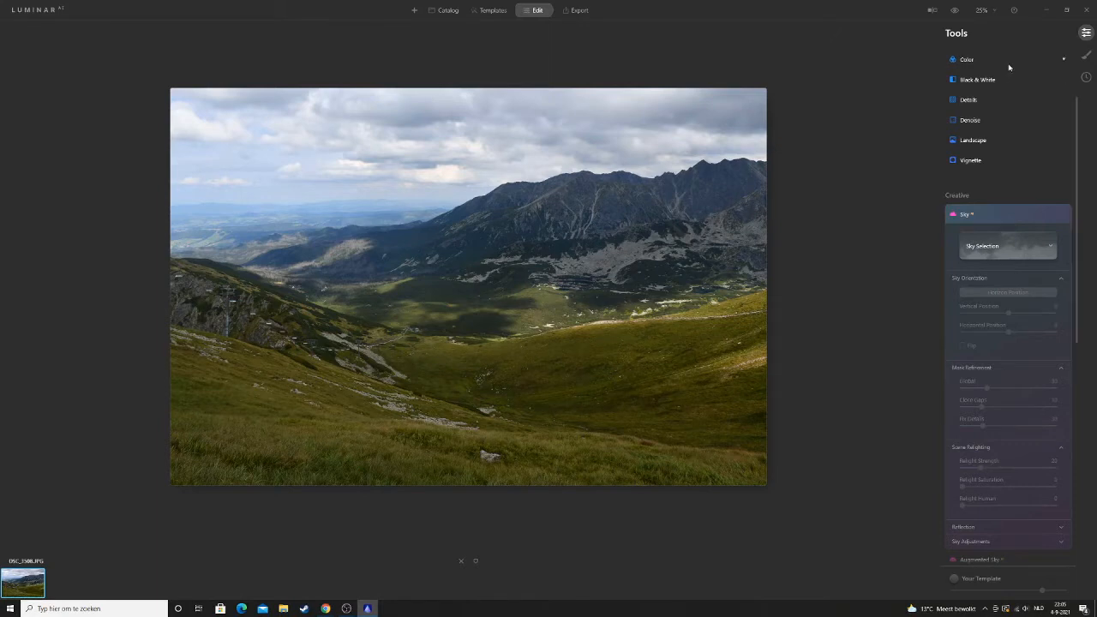
{"action": "scroll", "coordinate": [534, 136], "scroll_direction": "up", "scroll_amount": 1}
{"action": "scroll", "coordinate": [538, 128], "scroll_direction": "down", "scroll_amount": 1}
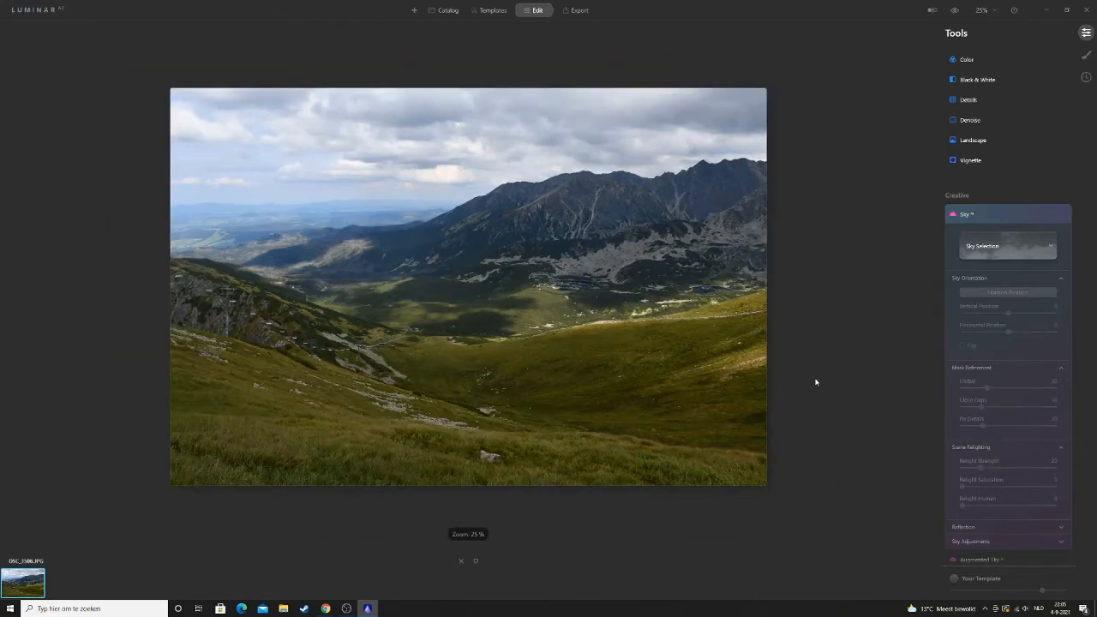
{"action": "left_click", "coordinate": [965, 214]}
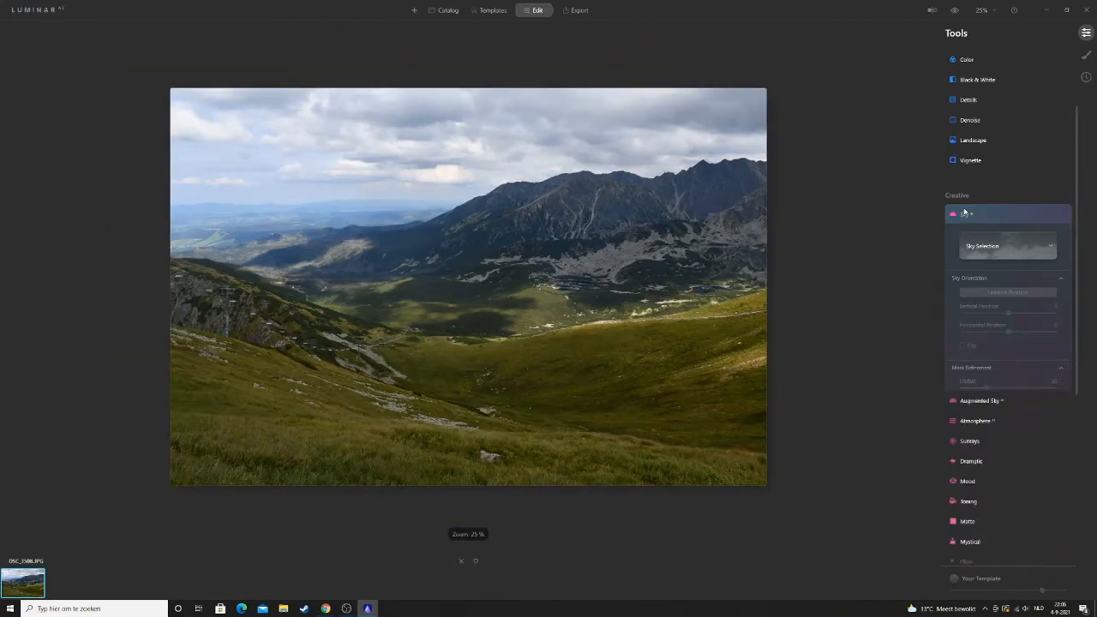
{"action": "left_click", "coordinate": [968, 216]}
{"action": "left_click", "coordinate": [984, 242]}
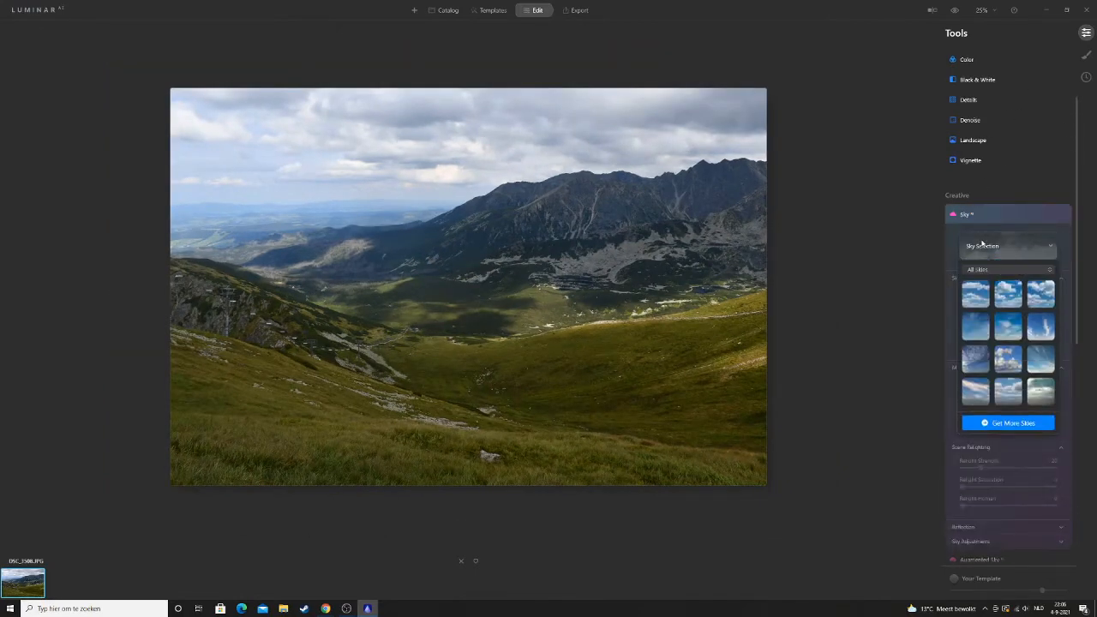
{"action": "scroll", "coordinate": [1016, 334], "scroll_direction": "down", "scroll_amount": 6}
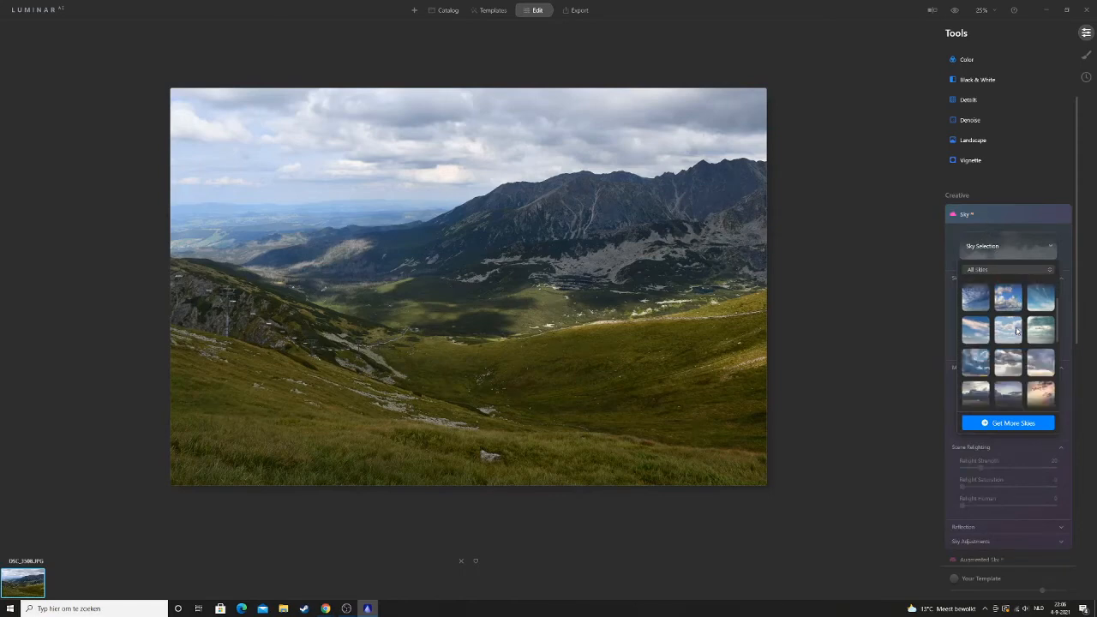
{"action": "scroll", "coordinate": [1019, 353], "scroll_direction": "up", "scroll_amount": 2}
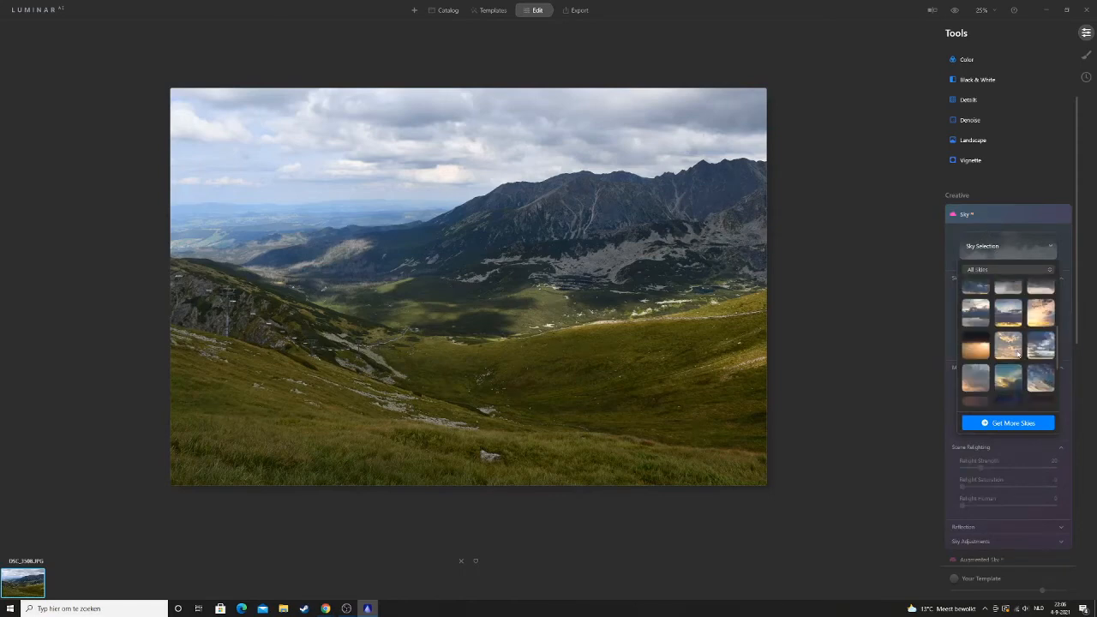
{"action": "scroll", "coordinate": [1017, 354], "scroll_direction": "down", "scroll_amount": 5}
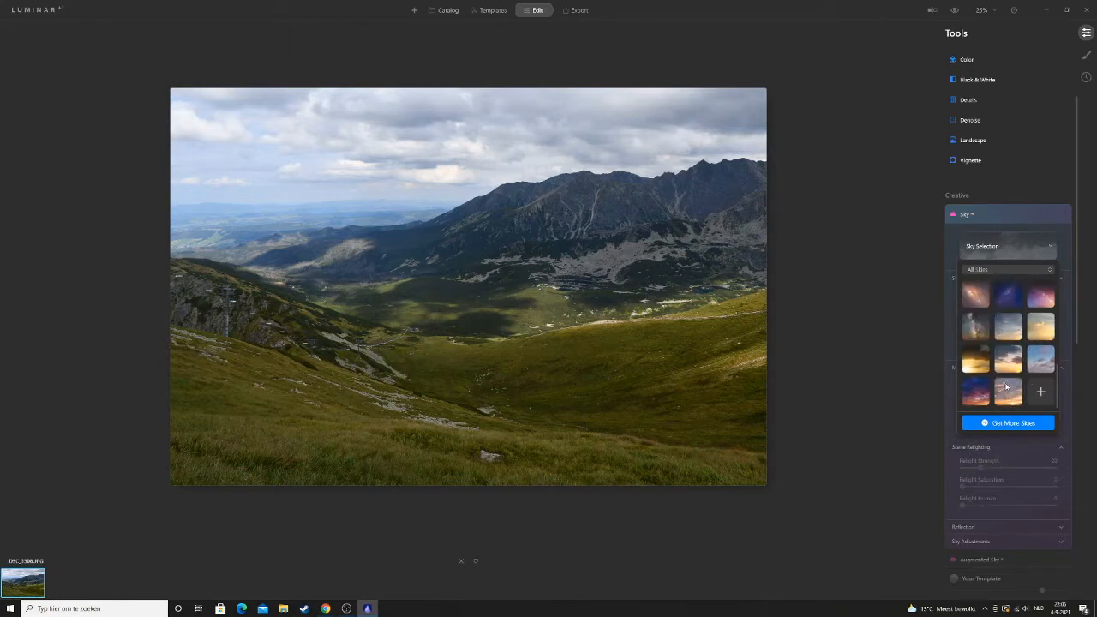
{"action": "scroll", "coordinate": [1020, 392], "scroll_direction": "up", "scroll_amount": 5}
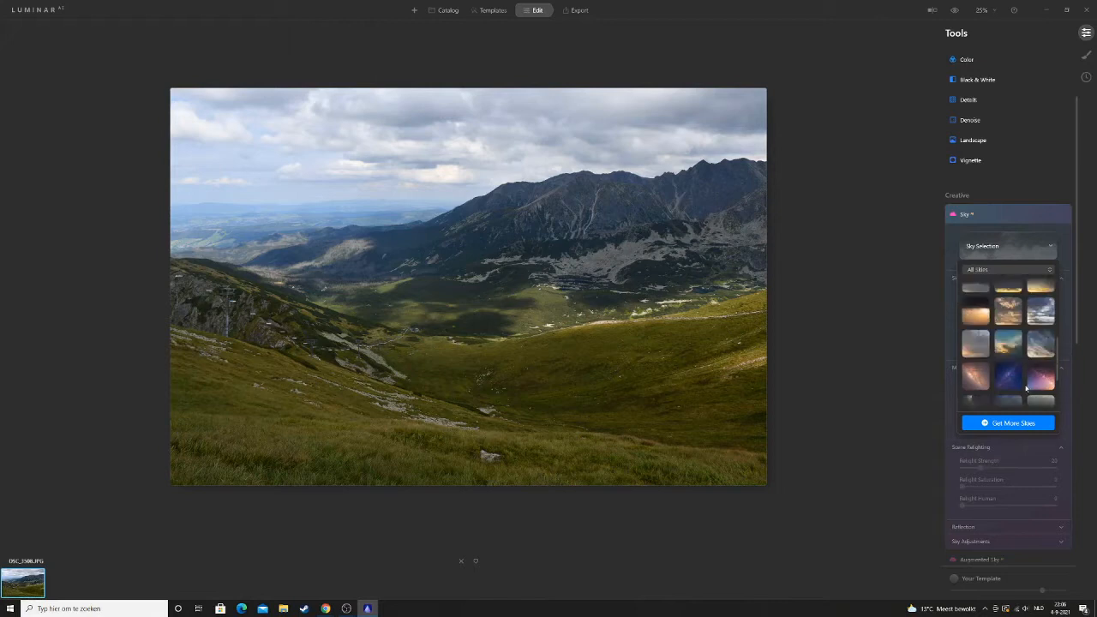
{"action": "left_click", "coordinate": [1043, 309]}
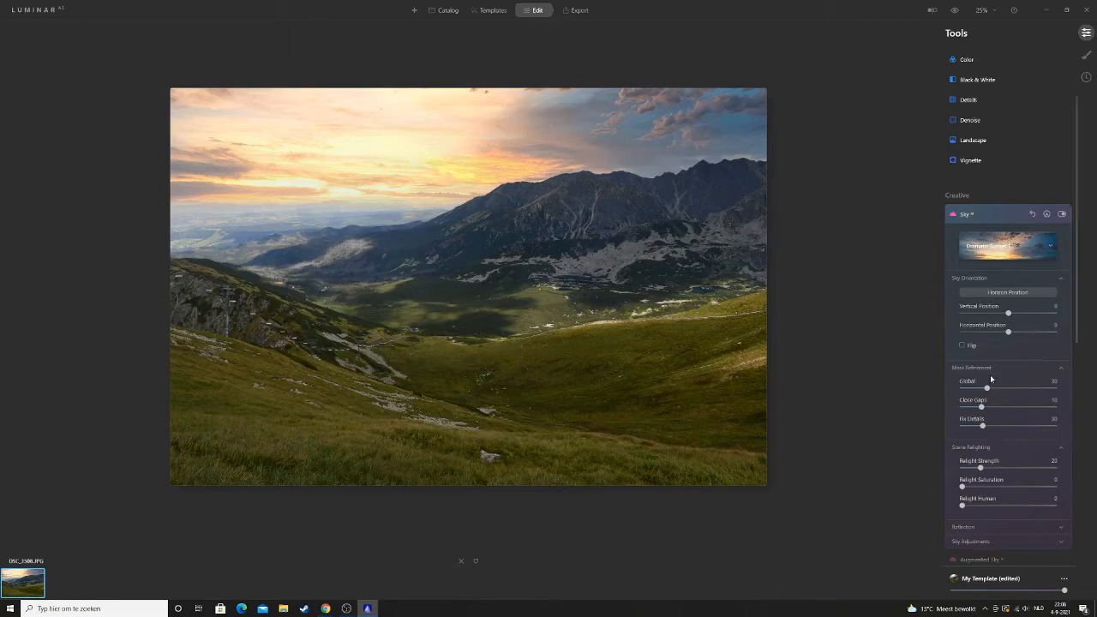
- Set the sunset sky's Relight Strength to 100 and examine the relit mountain landscape
{"action": "scroll", "coordinate": [972, 399], "scroll_direction": "down", "scroll_amount": 1}
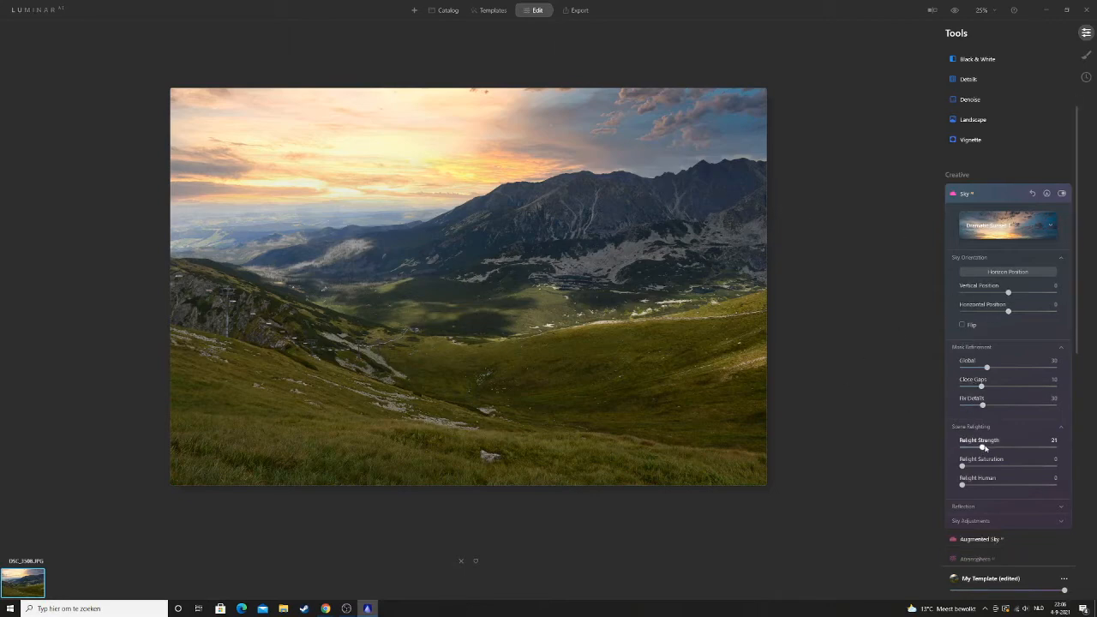
{"action": "left_click_drag", "start_coordinate": [981, 446], "coordinate": [937, 440]}
{"action": "key", "text": "ctrl+z"}
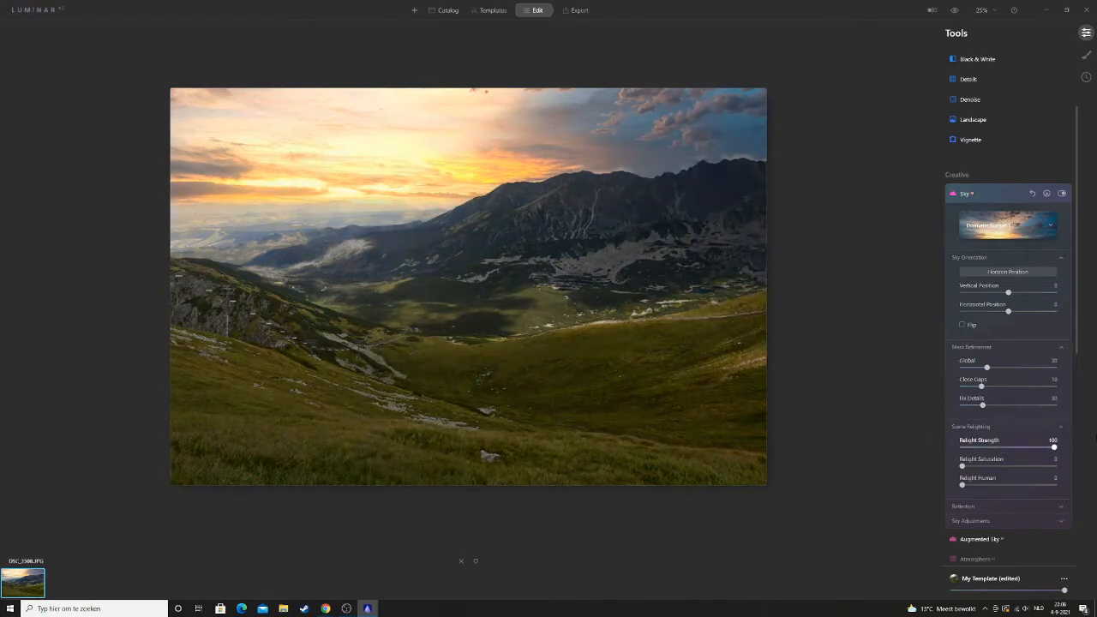
{"action": "scroll", "coordinate": [628, 409], "scroll_direction": "up", "scroll_amount": 2}
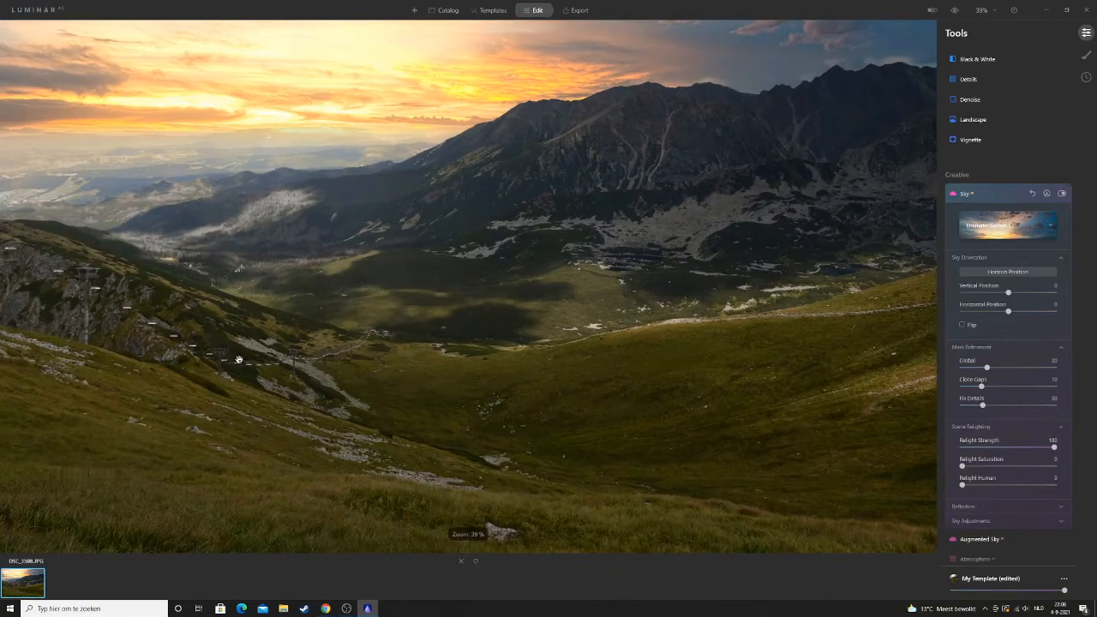
- Set the sunset sky's Relight Saturation to 100 under Scene Relighting
{"action": "scroll", "coordinate": [239, 360], "scroll_direction": "down", "scroll_amount": 2}
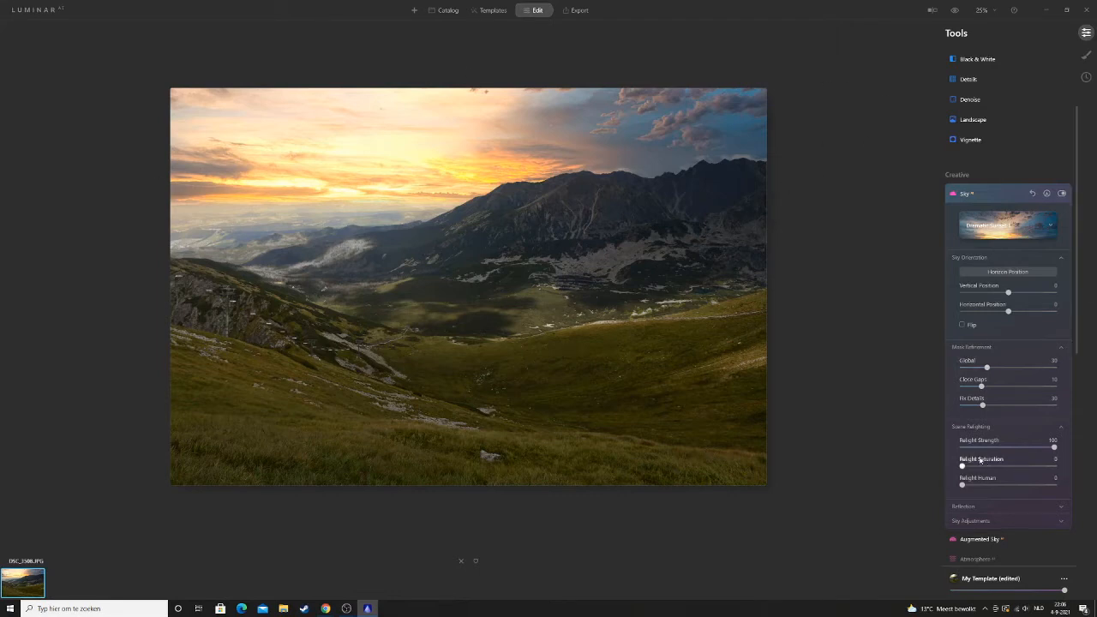
{"action": "left_click_drag", "start_coordinate": [962, 465], "coordinate": [847, 447]}
{"action": "left_click_drag", "start_coordinate": [963, 466], "coordinate": [1065, 461]}
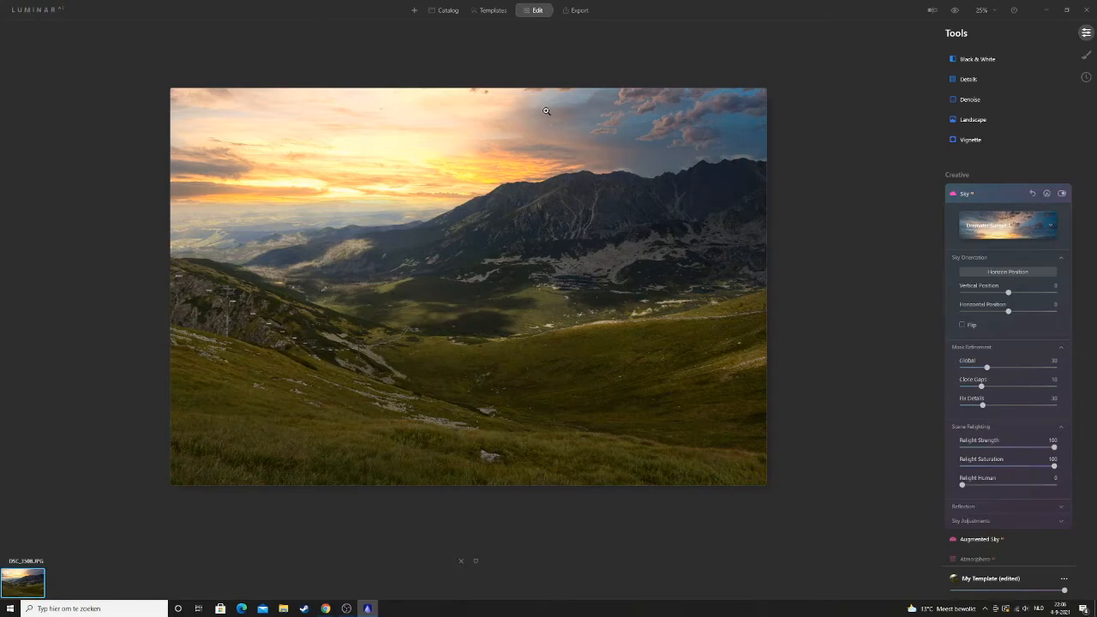
- Examine how the saturated relighting affects the mountains and valley, both up close and across the whole photo
{"action": "key", "text": "ctrl+equal"}
{"action": "key", "text": "ctrl+minus"}
{"action": "scroll", "coordinate": [458, 351], "scroll_direction": "up", "scroll_amount": 2}
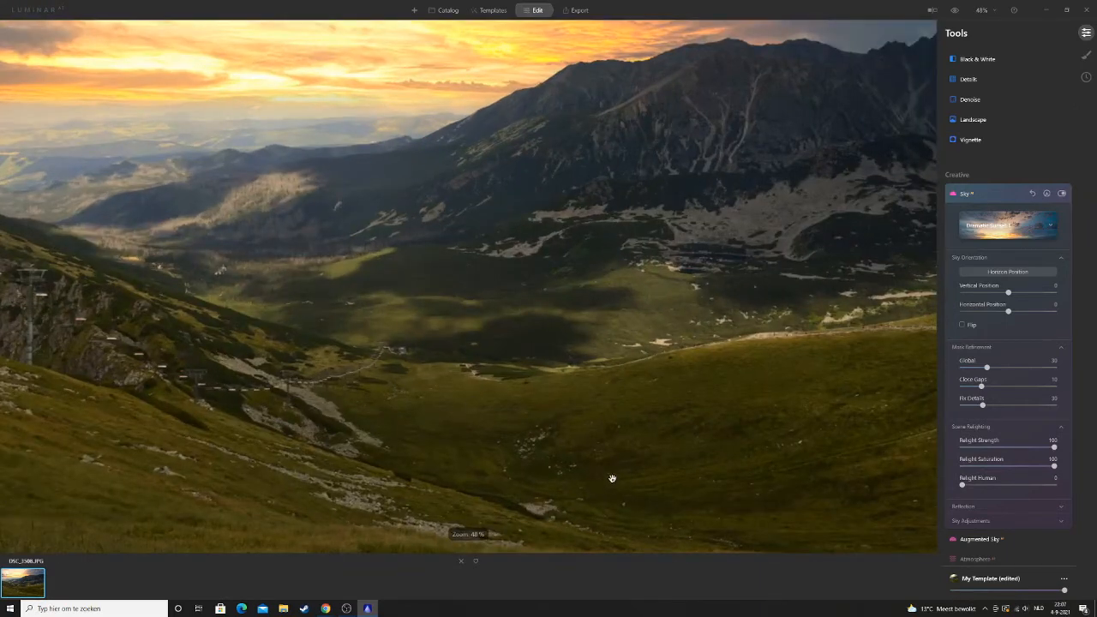
{"action": "scroll", "coordinate": [609, 477], "scroll_direction": "down", "scroll_amount": 1}
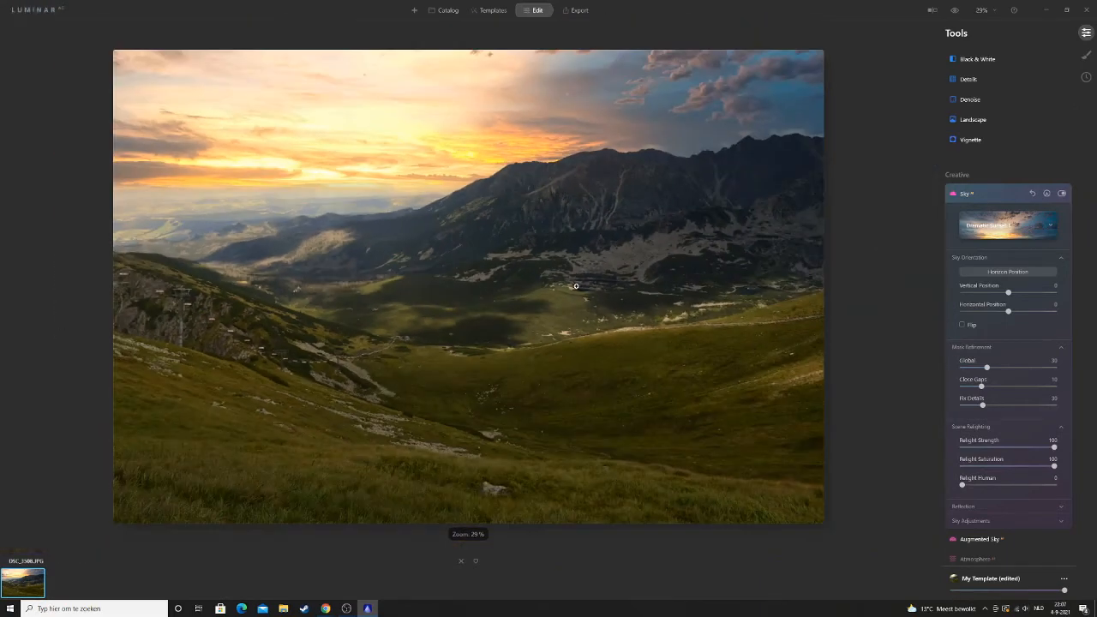
{"action": "scroll", "coordinate": [634, 272], "scroll_direction": "down", "scroll_amount": 1}
{"action": "scroll", "coordinate": [1026, 194], "scroll_direction": "up", "scroll_amount": 3}
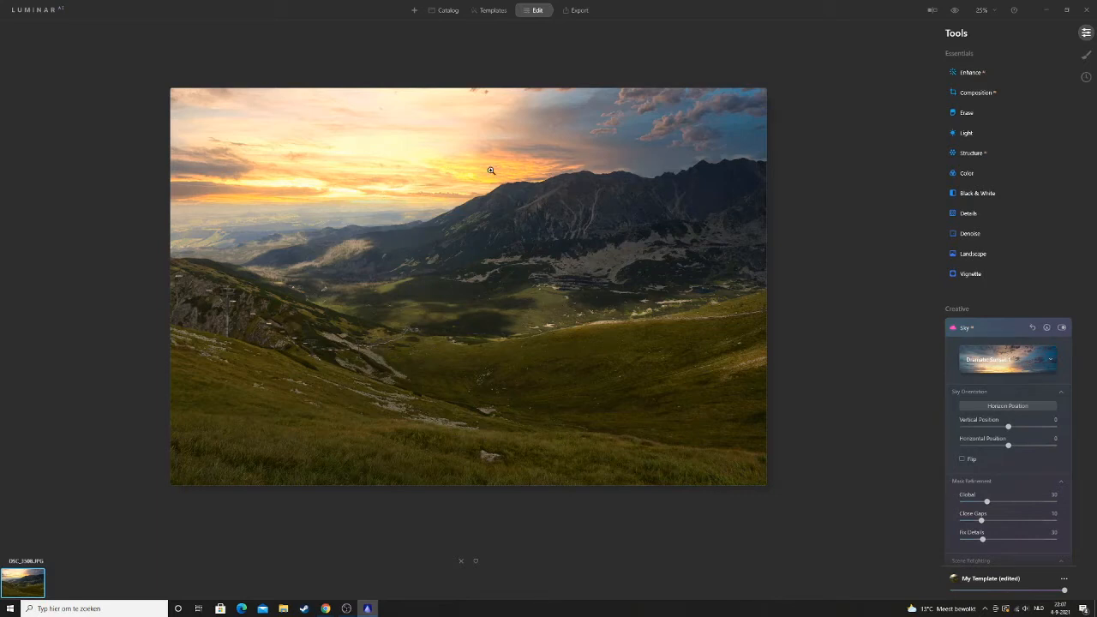
{"action": "scroll", "coordinate": [547, 228], "scroll_direction": "up", "scroll_amount": 1}
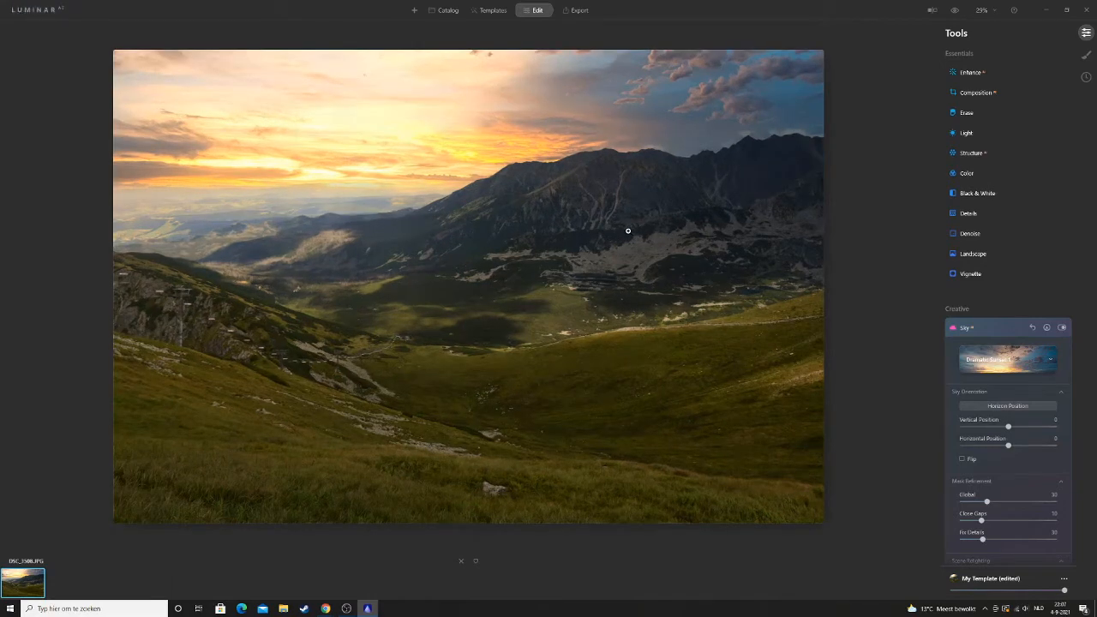
{"action": "scroll", "coordinate": [627, 231], "scroll_direction": "down", "scroll_amount": 1}
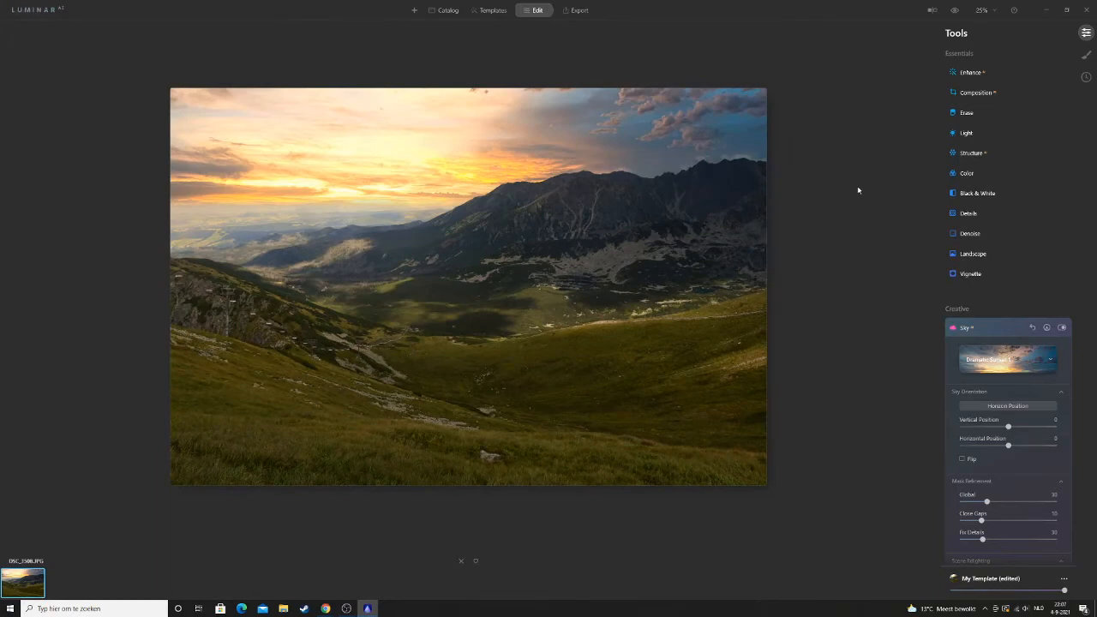
- Compare the mountain photo with Landscape Dehaze at 0 and 100, and settle on a Dehaze value of 51
{"action": "left_click", "coordinate": [970, 254]}
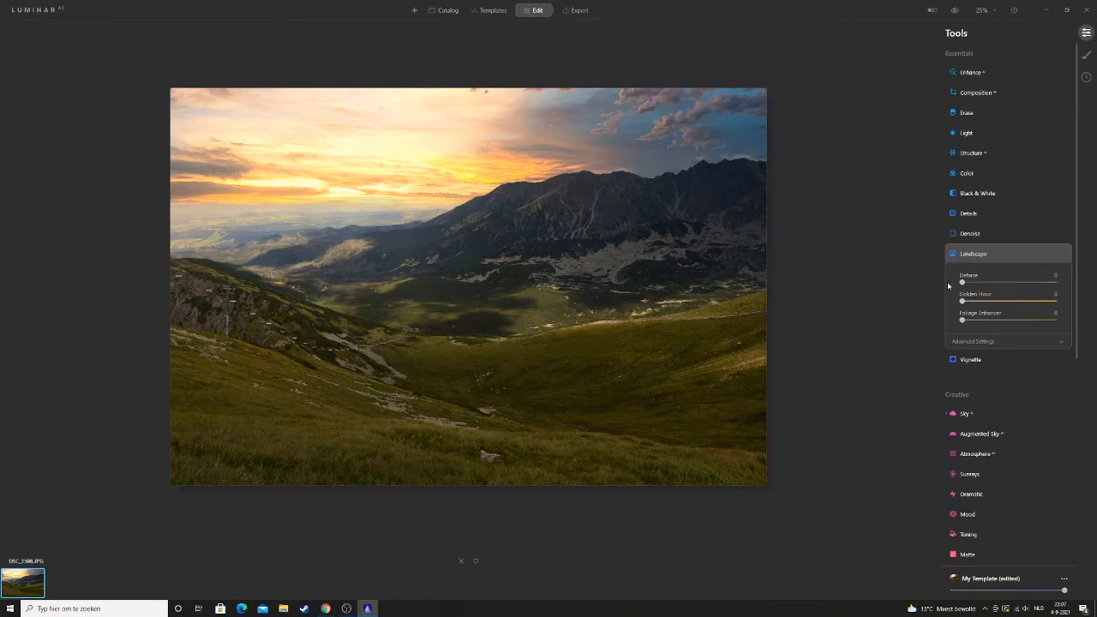
{"action": "left_click_drag", "start_coordinate": [961, 282], "coordinate": [1058, 283]}
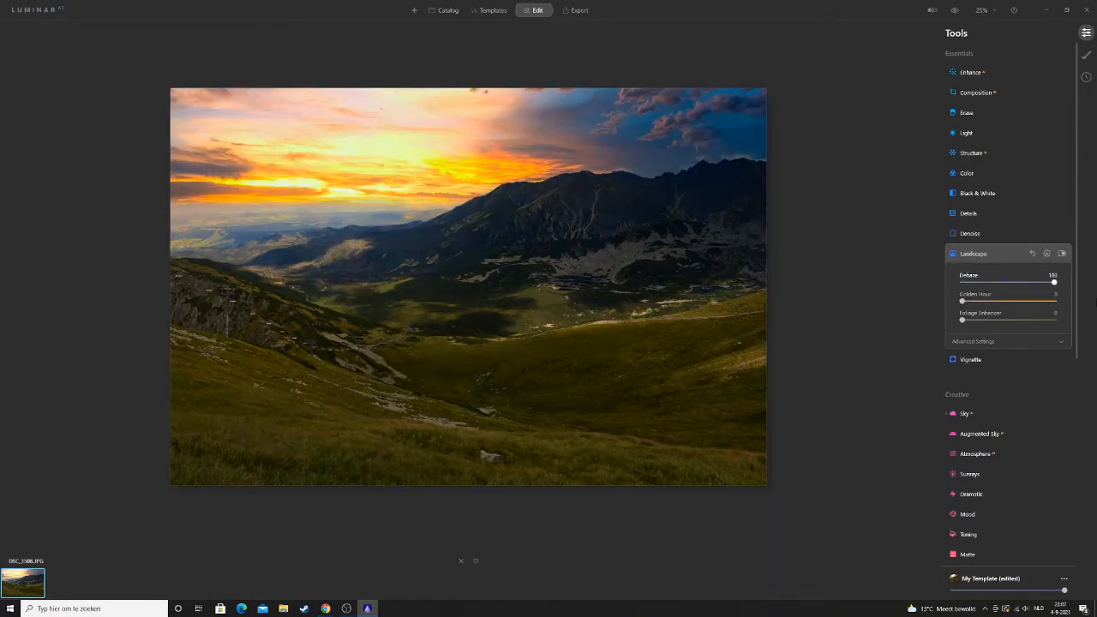
{"action": "double_click", "coordinate": [1053, 282]}
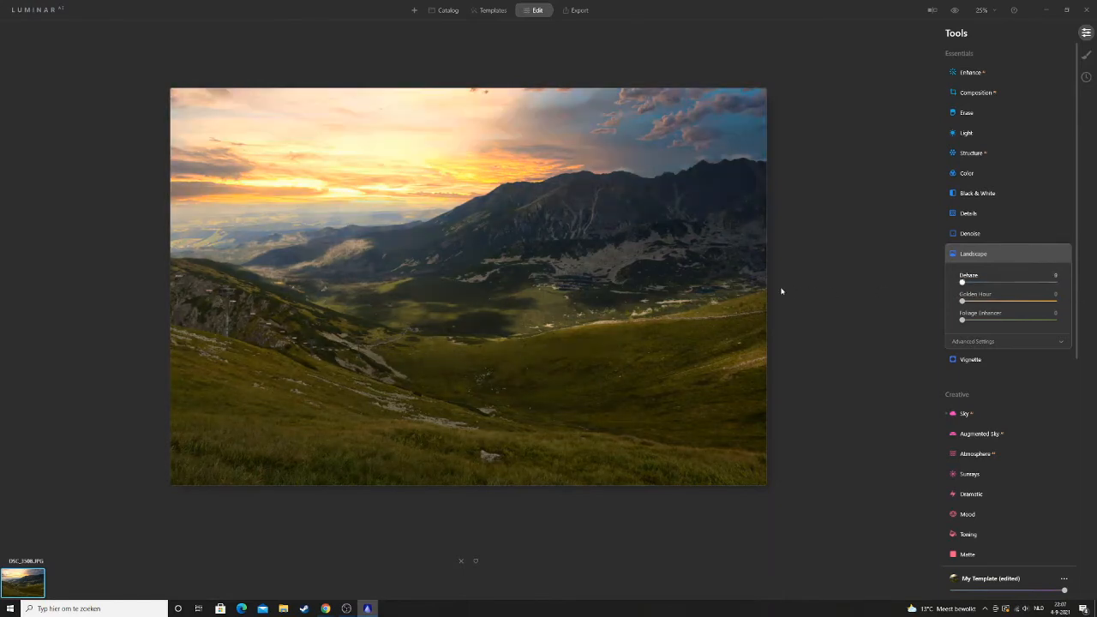
{"action": "left_click_drag", "start_coordinate": [961, 282], "coordinate": [1059, 282]}
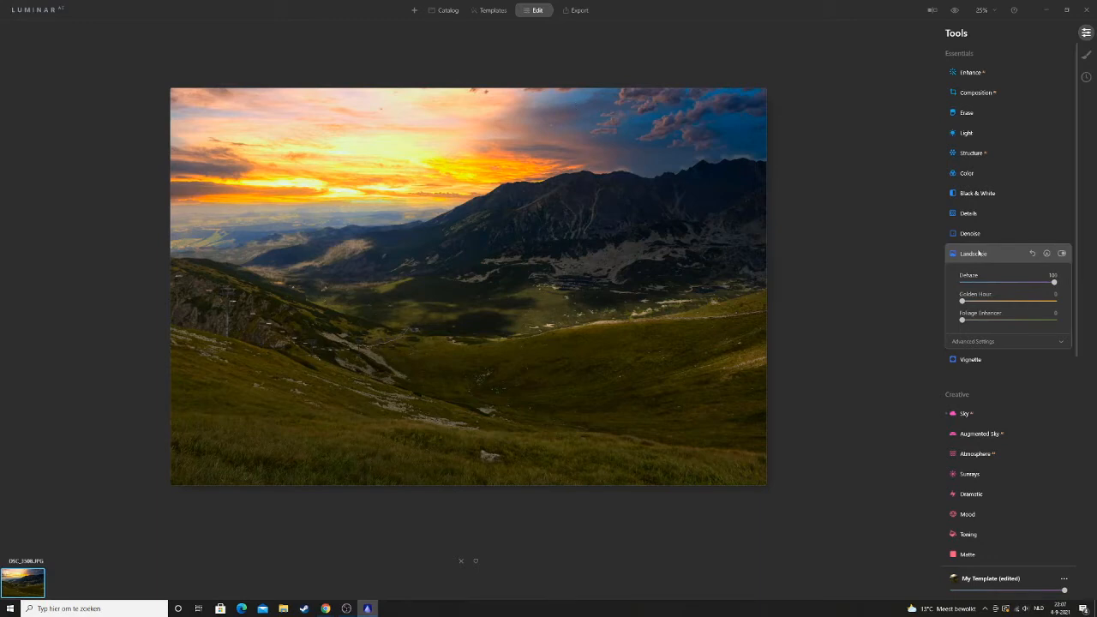
{"action": "double_click", "coordinate": [1053, 282]}
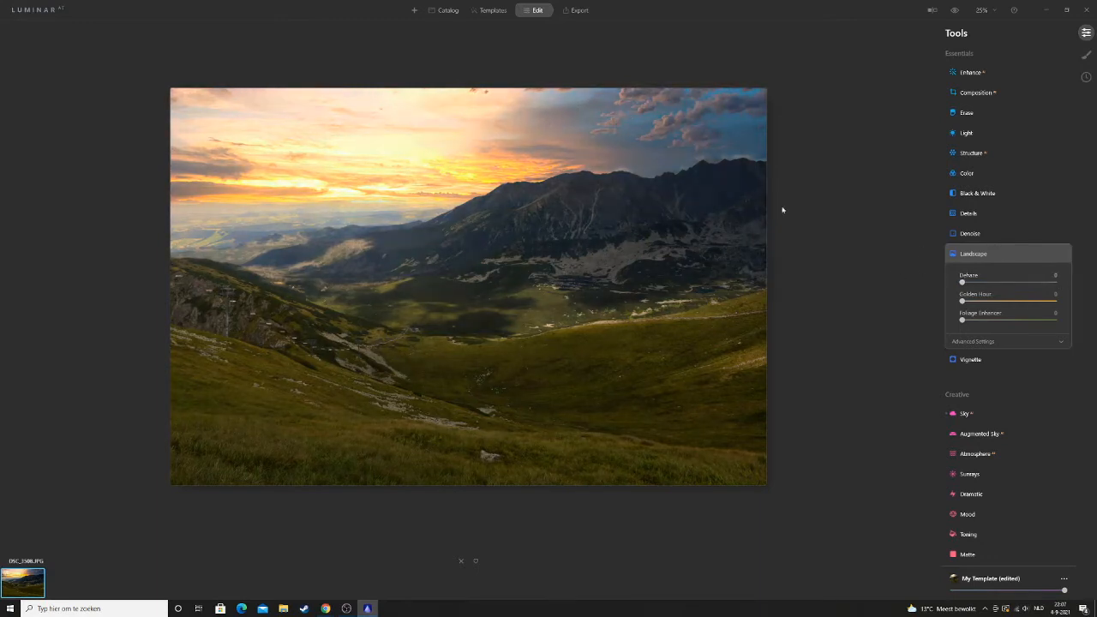
{"action": "left_click_drag", "start_coordinate": [961, 282], "coordinate": [1067, 283]}
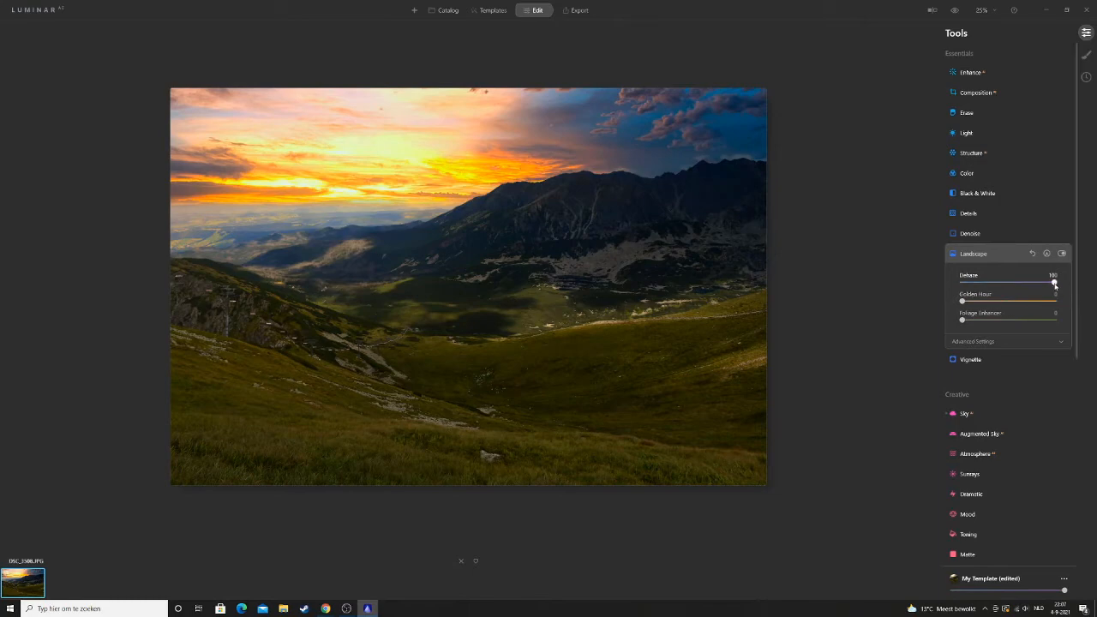
{"action": "left_click_drag", "start_coordinate": [1053, 282], "coordinate": [1009, 283]}
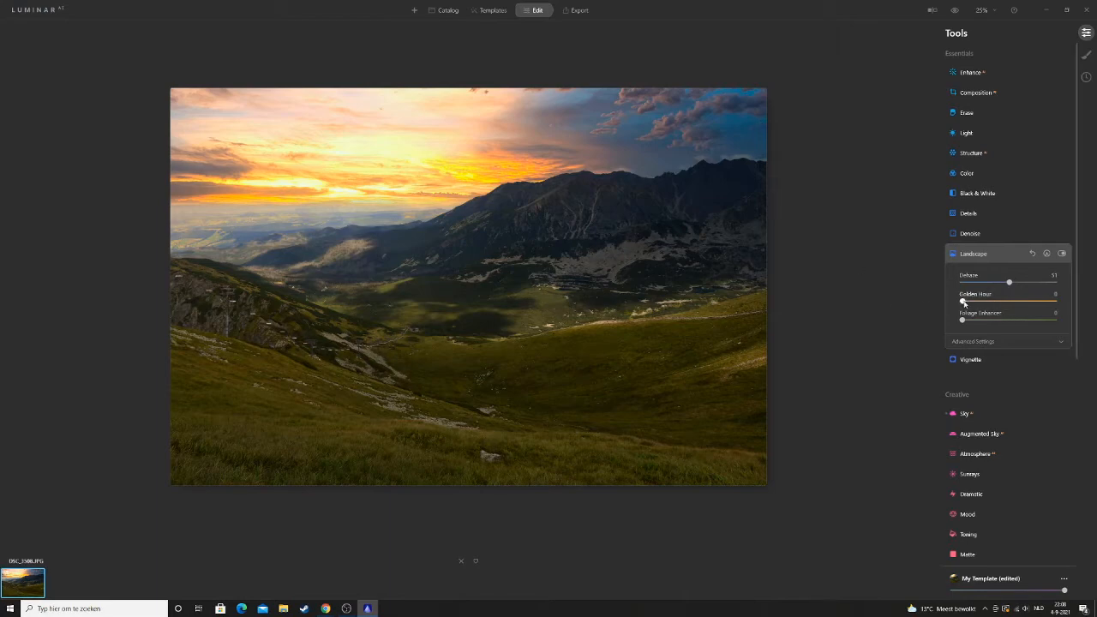
- Try the Landscape Golden Hour effect at 100 and reduce it to 26
{"action": "left_click_drag", "start_coordinate": [961, 301], "coordinate": [636, 282]}
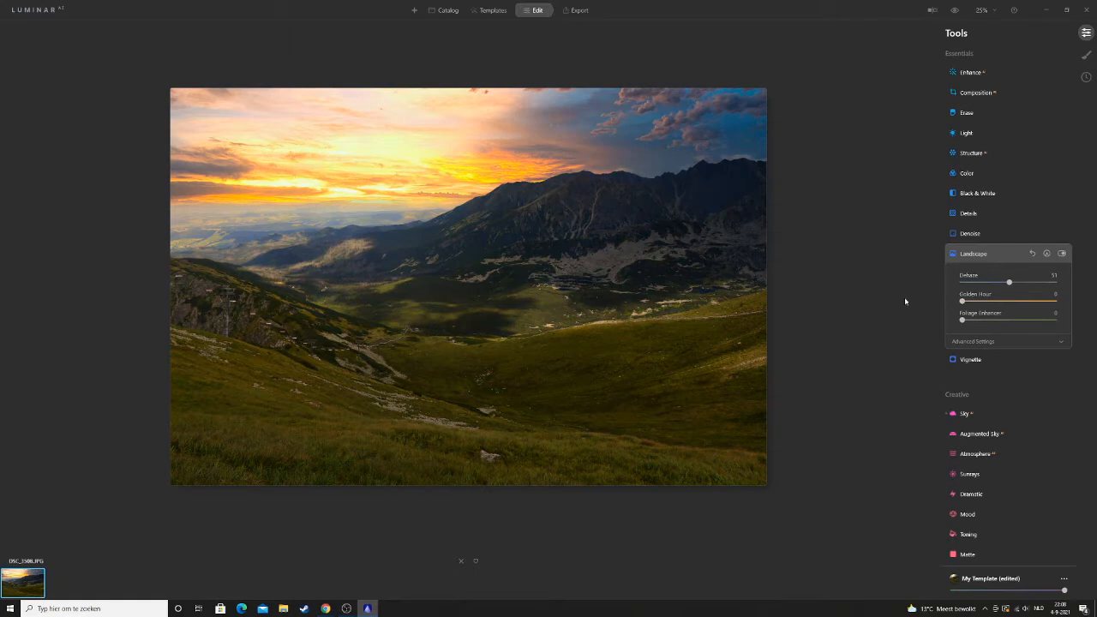
{"action": "left_click_drag", "start_coordinate": [961, 301], "coordinate": [1071, 305]}
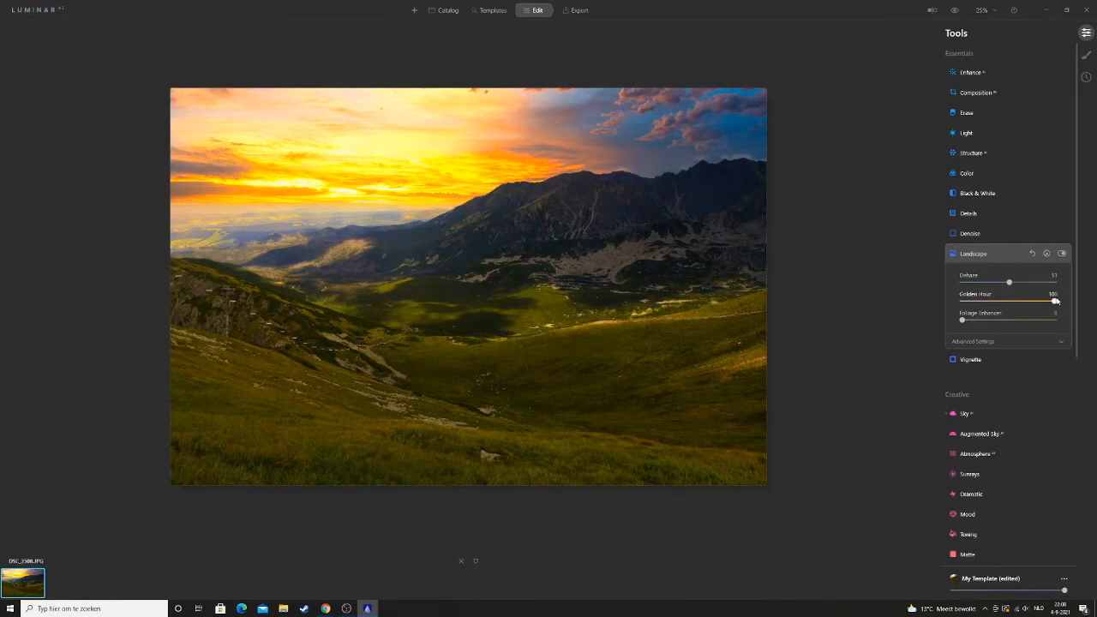
{"action": "left_click_drag", "start_coordinate": [1021, 301], "coordinate": [959, 303]}
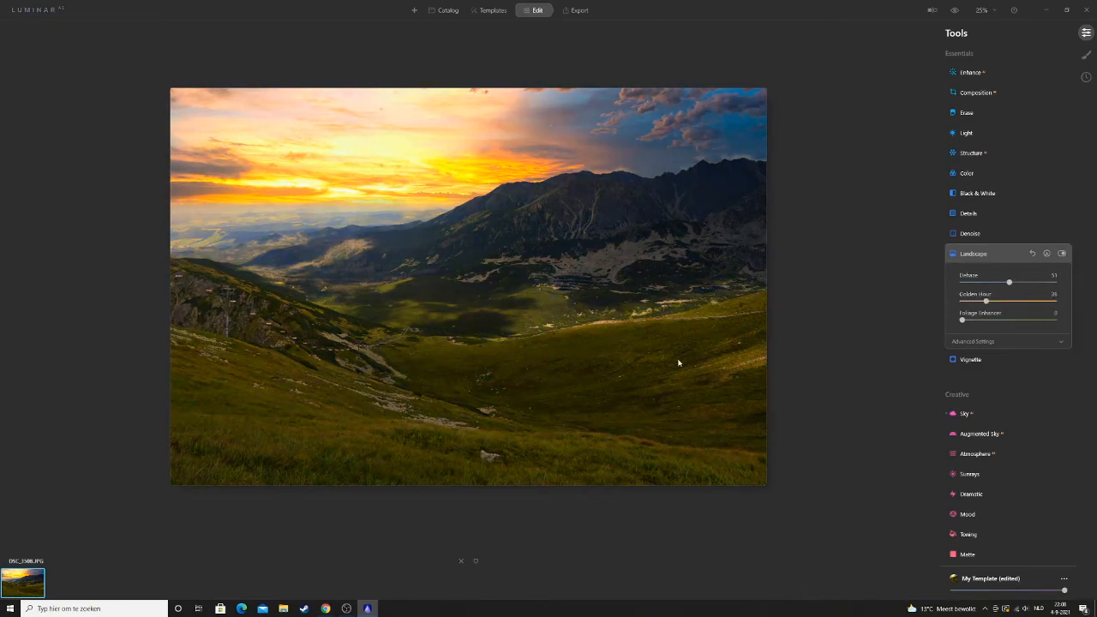
- Inspect the grassy slope and path up close with Golden Hour at 100, and set Golden Hour to 20
{"action": "scroll", "coordinate": [624, 407], "scroll_direction": "up", "scroll_amount": 5}
{"action": "scroll", "coordinate": [660, 274], "scroll_direction": "up", "scroll_amount": 4}
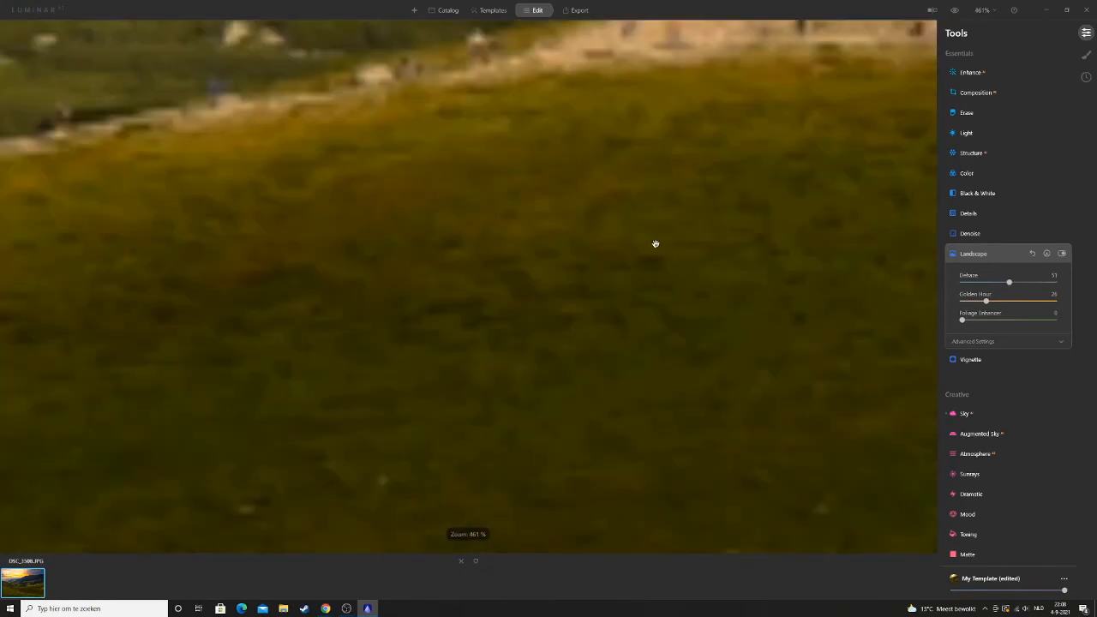
{"action": "scroll", "coordinate": [649, 245], "scroll_direction": "down", "scroll_amount": 2}
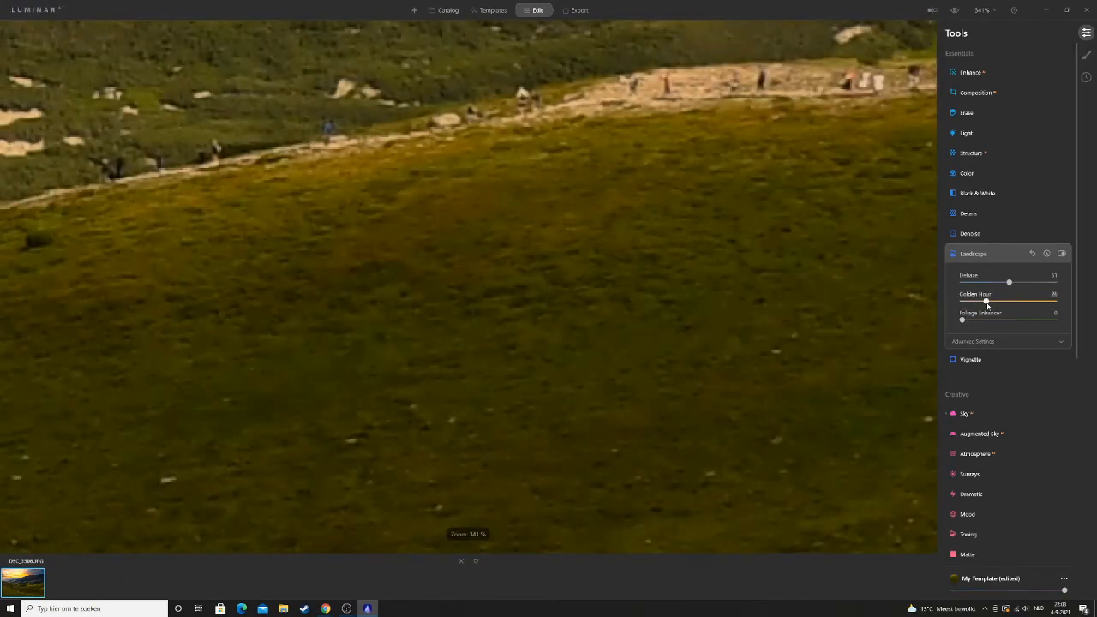
{"action": "left_click_drag", "start_coordinate": [986, 300], "coordinate": [1058, 301]}
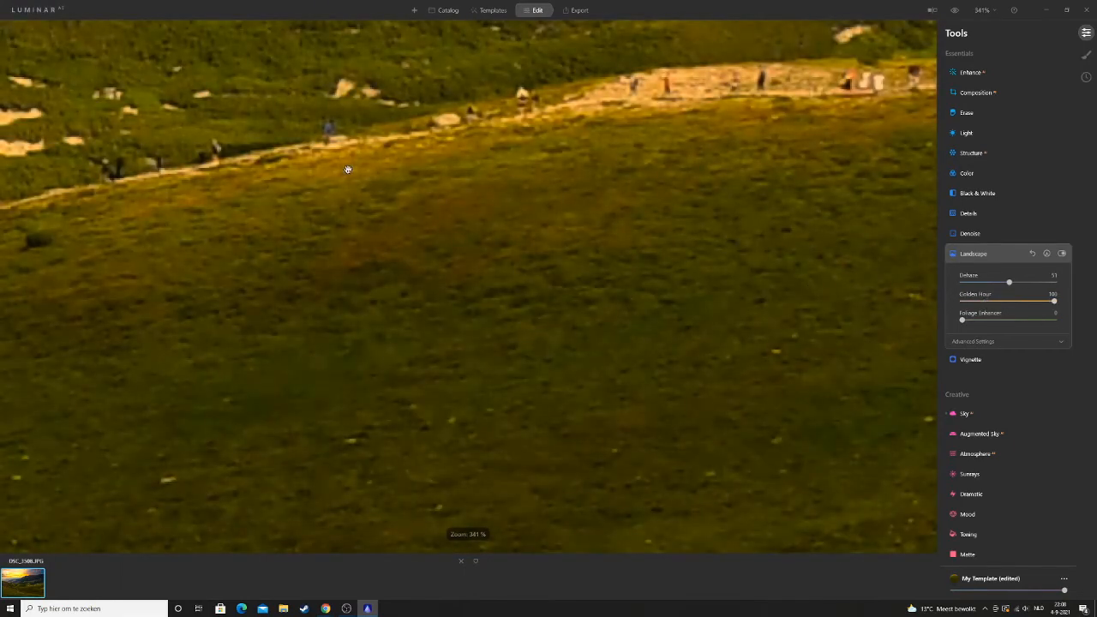
{"action": "scroll", "coordinate": [528, 154], "scroll_direction": "down", "scroll_amount": 6}
{"action": "scroll", "coordinate": [526, 236], "scroll_direction": "up", "scroll_amount": 4}
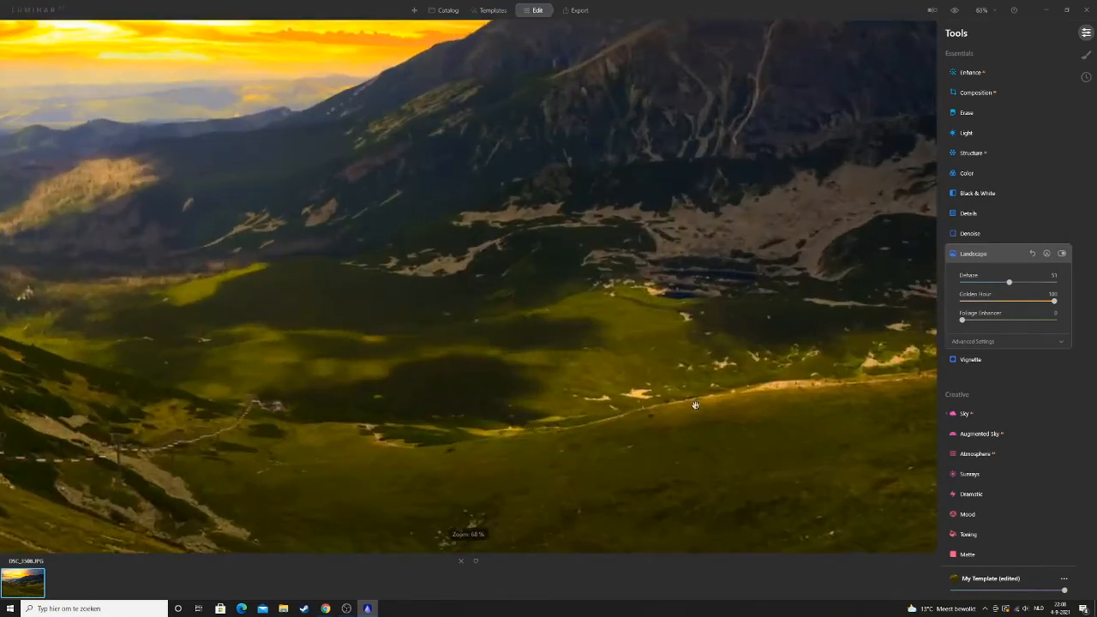
{"action": "scroll", "coordinate": [651, 411], "scroll_direction": "up", "scroll_amount": 2}
{"action": "scroll", "coordinate": [691, 366], "scroll_direction": "down", "scroll_amount": 6}
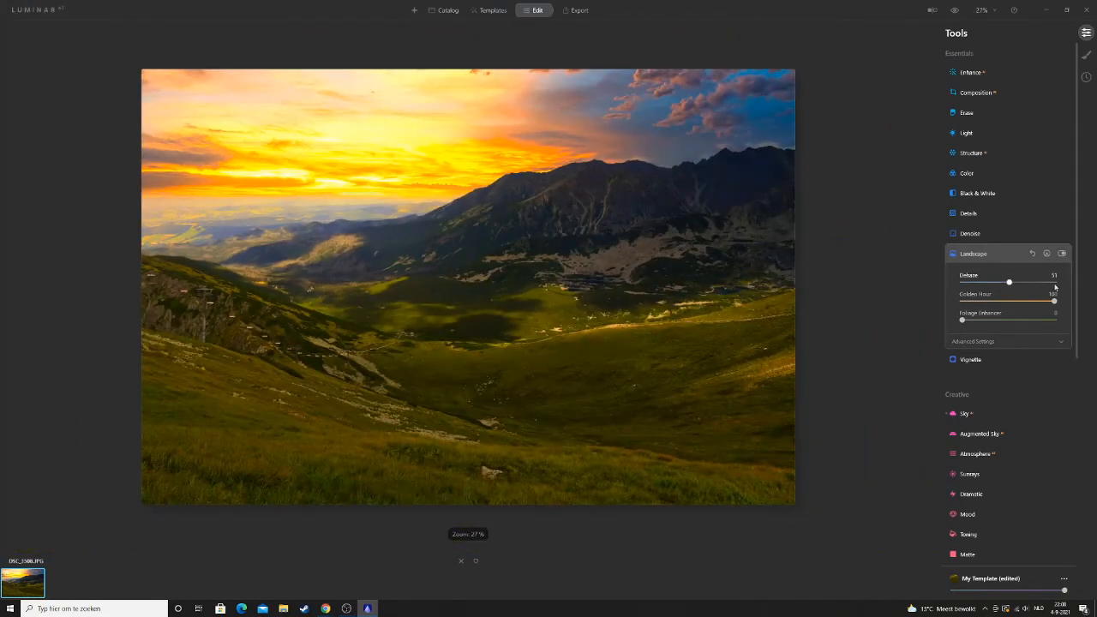
{"action": "left_click_drag", "start_coordinate": [1053, 301], "coordinate": [982, 312]}
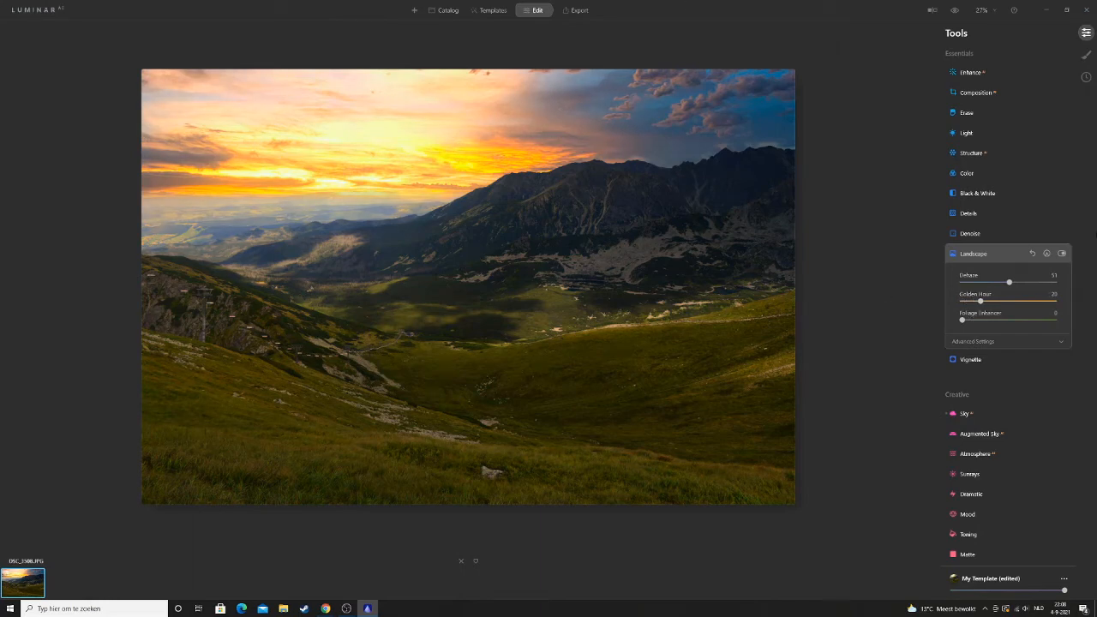
- Compare the grass with Foliage Enhancer at 0 and 100, and settle on a Foliage Enhancer value of 5
{"action": "mouse_move", "coordinate": [961, 319]}
{"action": "left_mouse_down"}
{"action": "mouse_move", "coordinate": [1054, 319]}
{"action": "mouse_move", "coordinate": [961, 319]}
{"action": "left_mouse_up"}
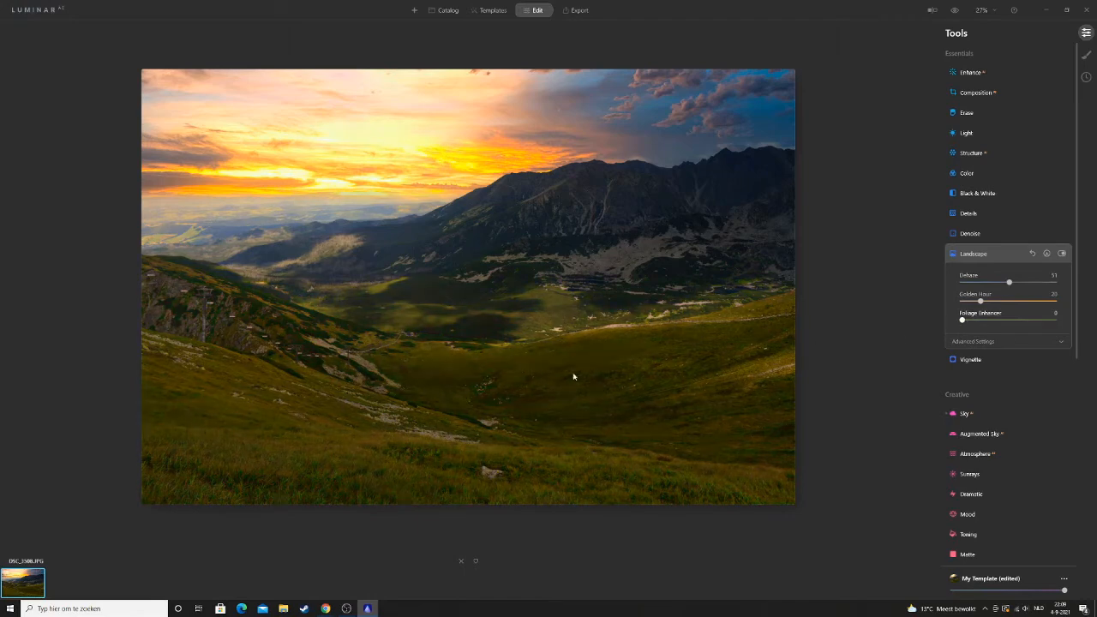
{"action": "key", "text": "ctrl+z"}
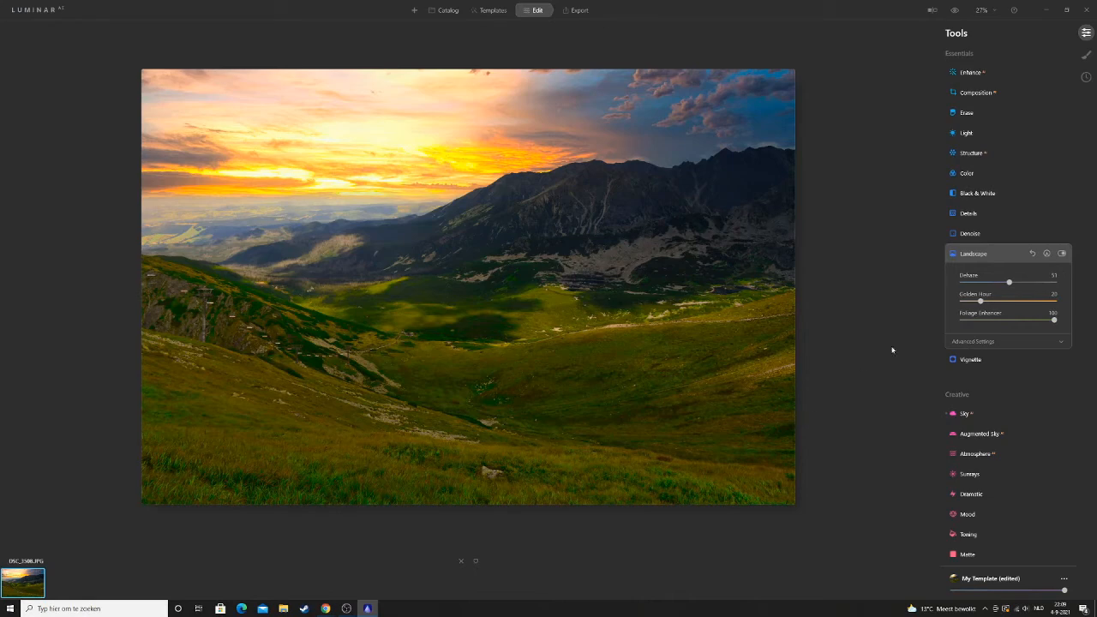
{"action": "left_click_drag", "start_coordinate": [1054, 320], "coordinate": [975, 319]}
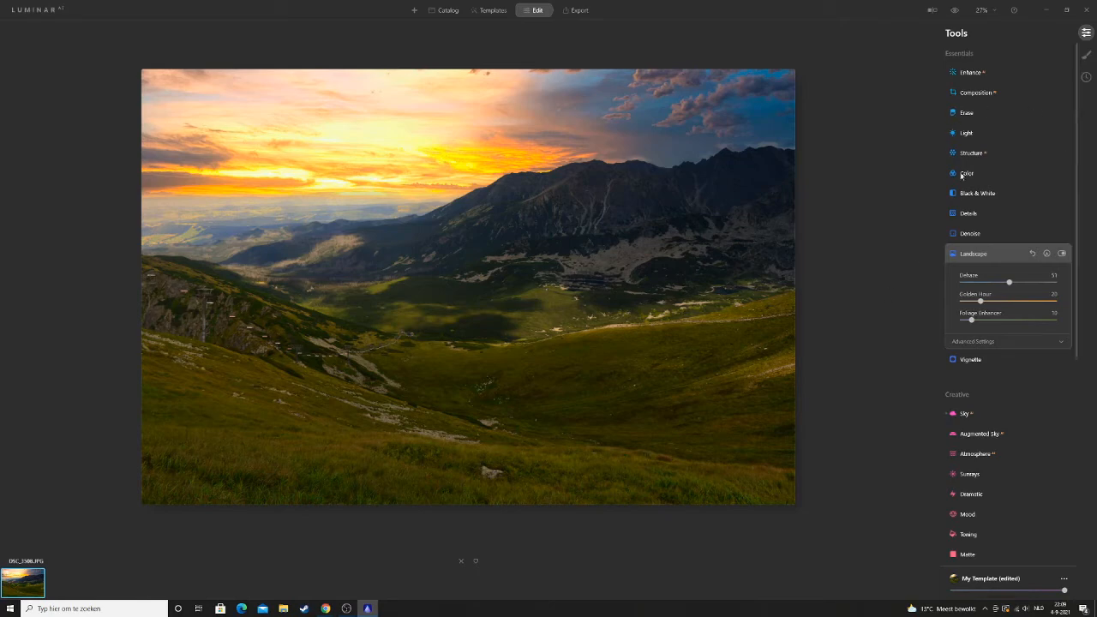
{"action": "mouse_move", "coordinate": [973, 320]}
{"action": "left_mouse_down"}
{"action": "mouse_move", "coordinate": [943, 323]}
{"action": "mouse_move", "coordinate": [968, 326]}
{"action": "left_mouse_up"}
- Compare the edited mountain photo with the original in the before/after split view, and return to the full edited image
{"action": "scroll", "coordinate": [985, 322], "scroll_direction": "down", "scroll_amount": 3}
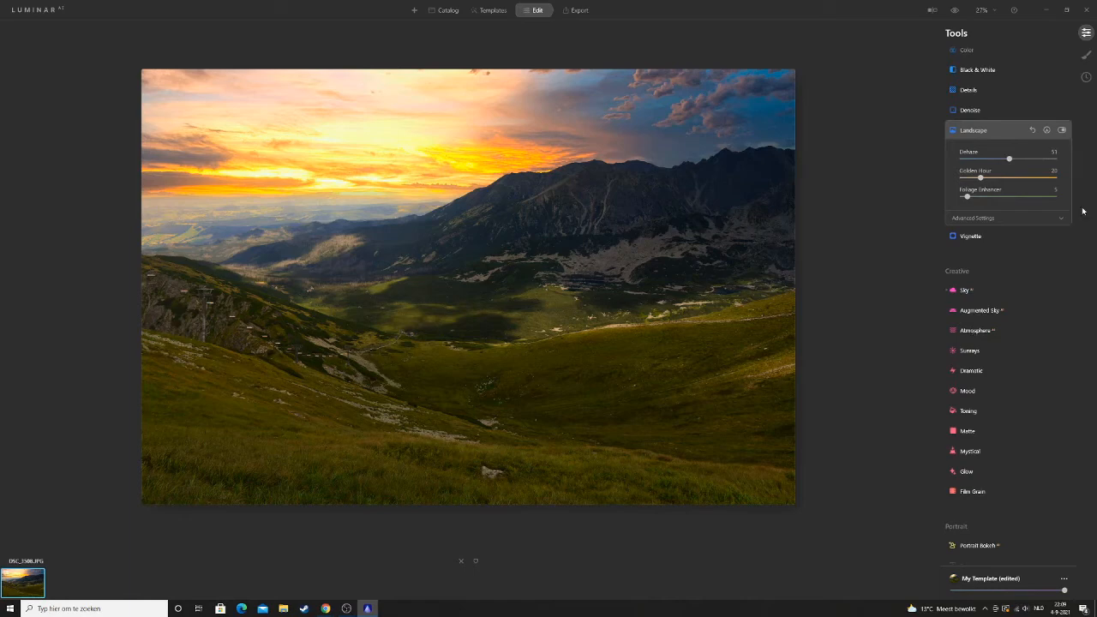
{"action": "scroll", "coordinate": [1022, 257], "scroll_direction": "down", "scroll_amount": 3}
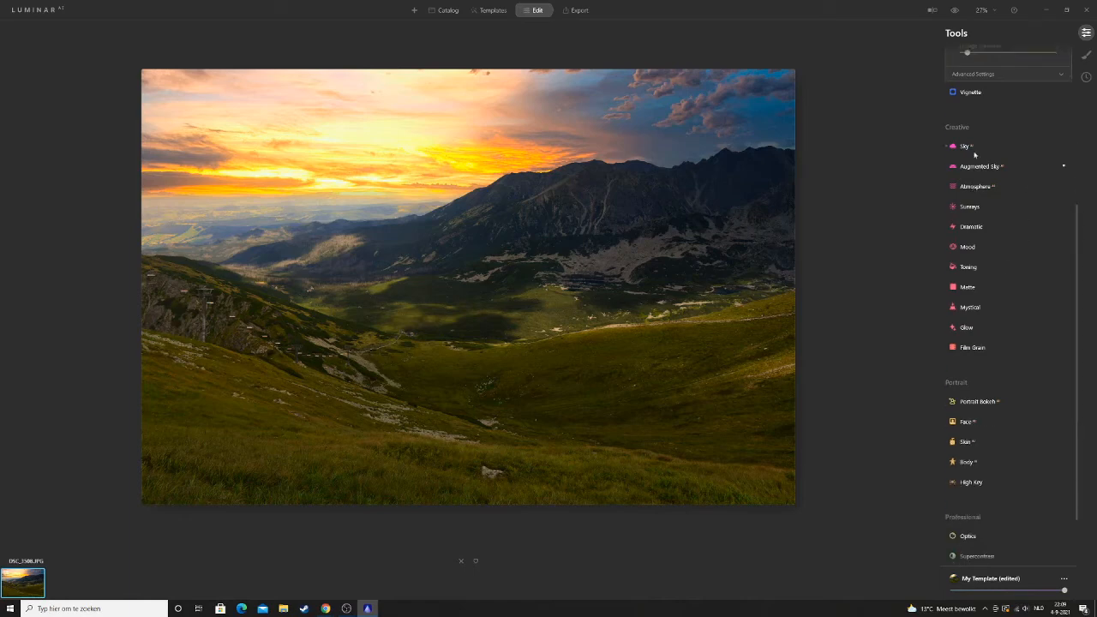
{"action": "left_click", "coordinate": [932, 9]}
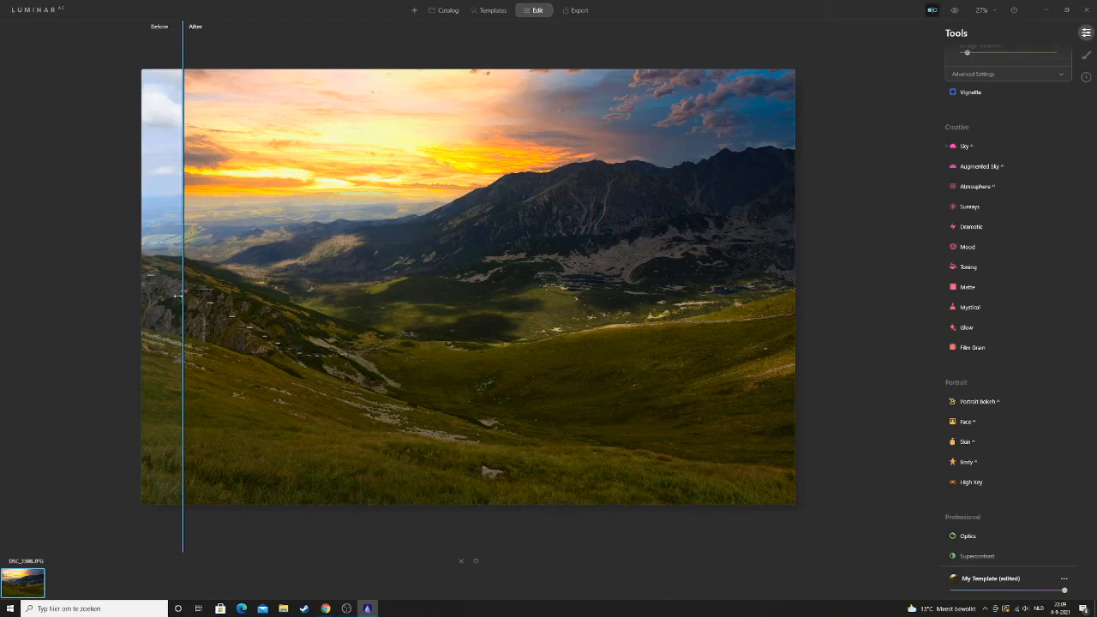
{"action": "left_click_drag", "start_coordinate": [177, 296], "coordinate": [129, 267]}
{"action": "left_click", "coordinate": [929, 11]}
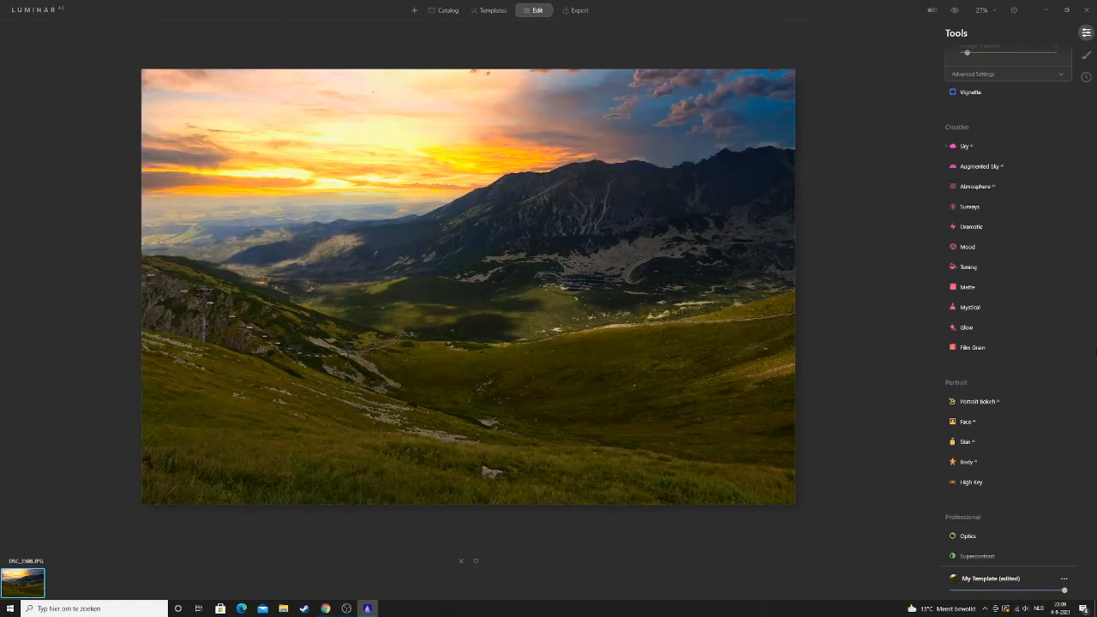
{"action": "key", "text": "ctrl+equal"}
{"action": "scroll", "coordinate": [950, 254], "scroll_direction": "up", "scroll_amount": 1}
{"action": "key", "text": "ctrl+equal"}
{"action": "key", "text": "ctrl+minus"}
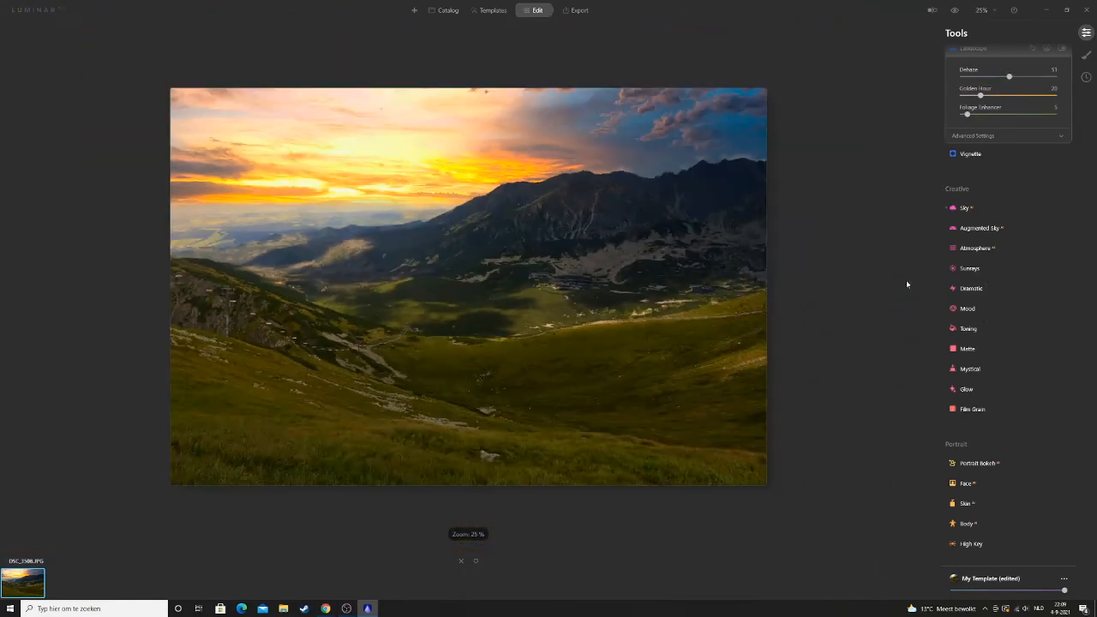
- Try the Glow effect on the mountain photo
{"action": "left_click", "coordinate": [971, 392]}
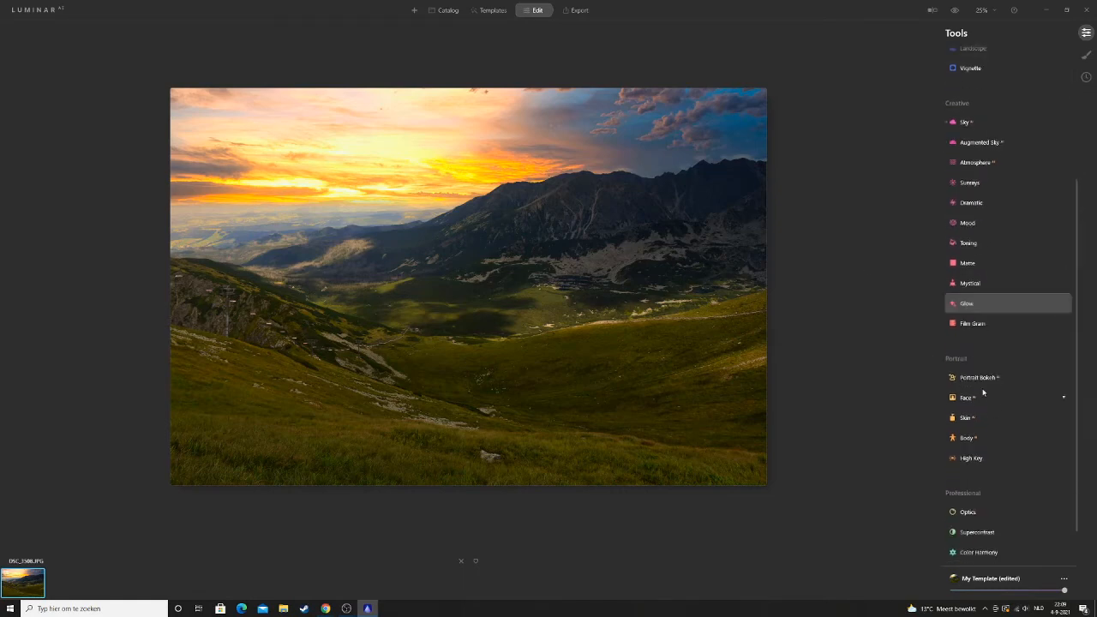
{"action": "left_click_drag", "start_coordinate": [964, 346], "coordinate": [771, 305]}
{"action": "left_click", "coordinate": [983, 305]}
{"action": "scroll", "coordinate": [1013, 223], "scroll_direction": "up", "scroll_amount": 3}
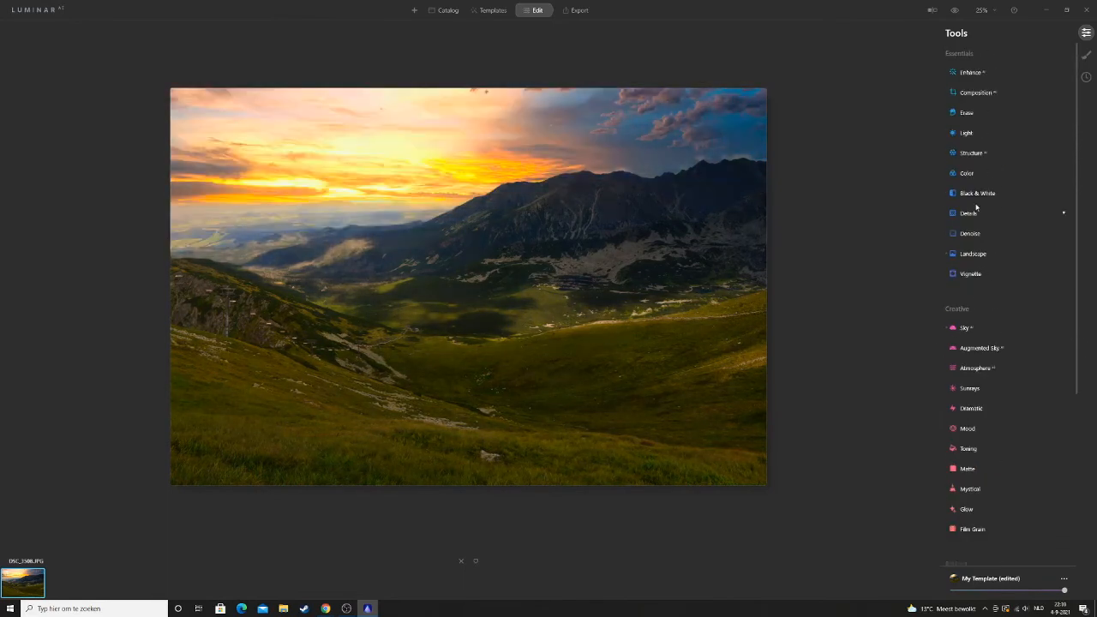
{"action": "scroll", "coordinate": [974, 292], "scroll_direction": "down", "scroll_amount": 4}
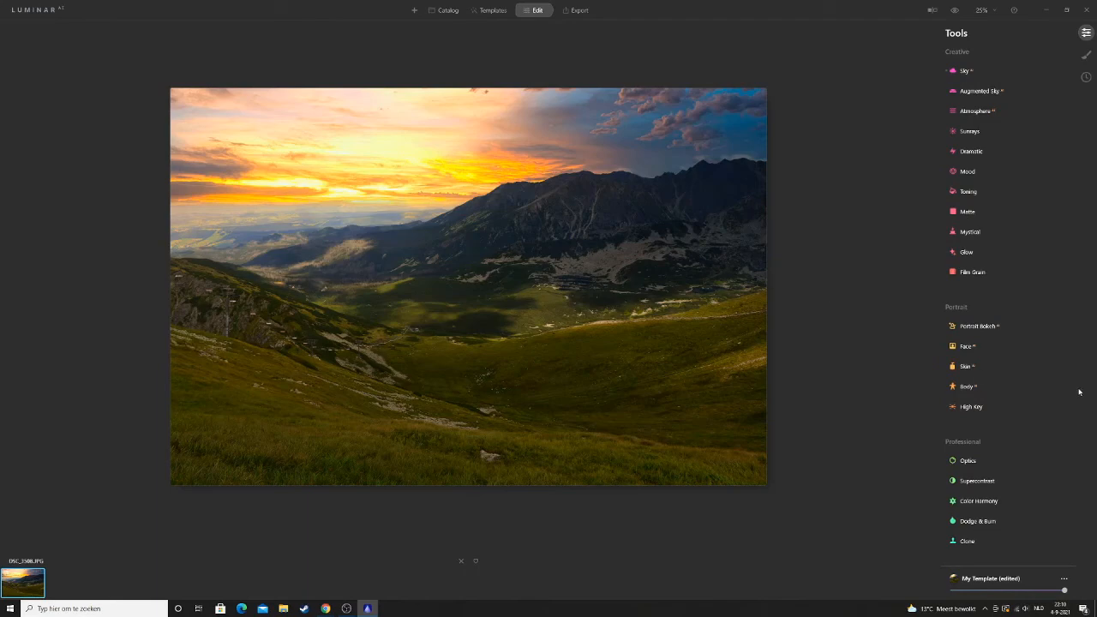
{"action": "scroll", "coordinate": [1079, 392], "scroll_direction": "up", "scroll_amount": 5}
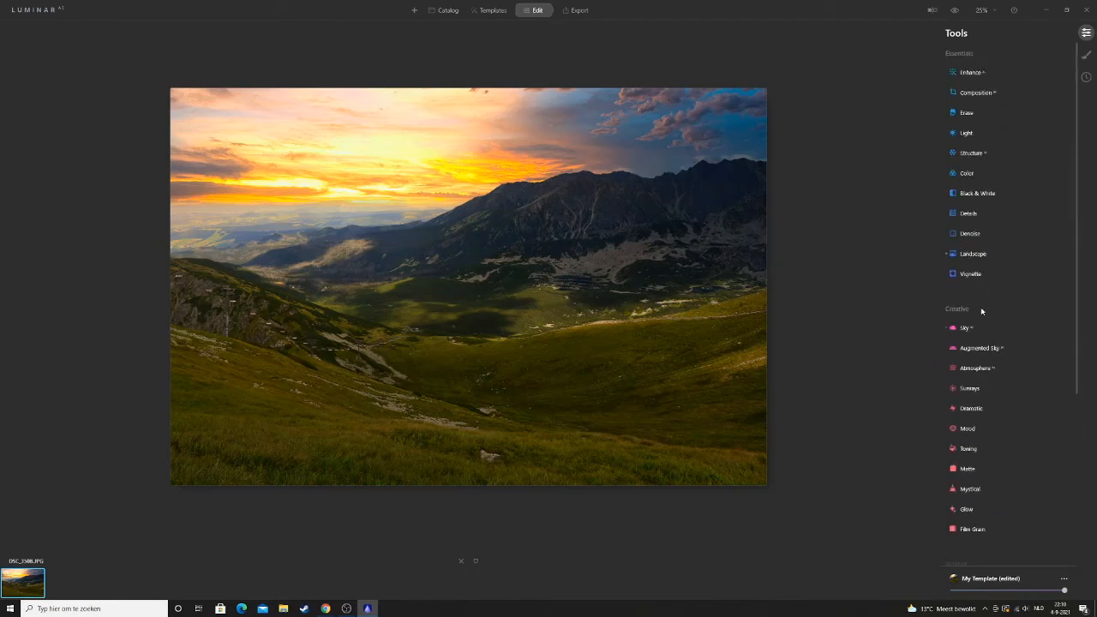
- Browse the available replacement skies in the Sky tool for the mountain photo
{"action": "left_click", "coordinate": [964, 327]}
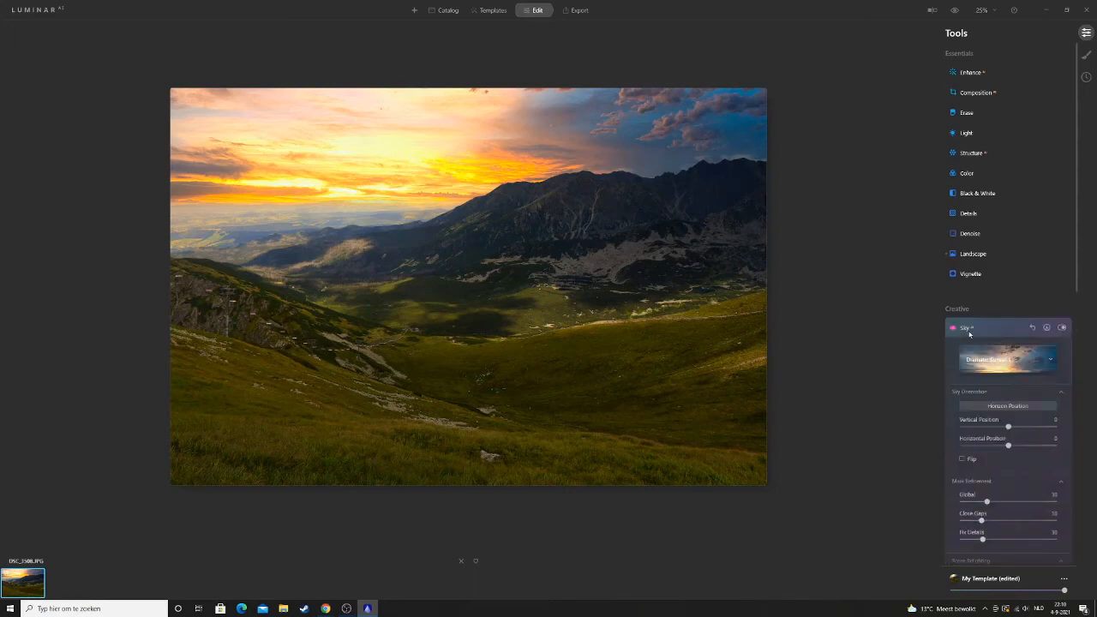
{"action": "scroll", "coordinate": [977, 300], "scroll_direction": "down", "scroll_amount": 2}
{"action": "left_click", "coordinate": [986, 257]}
{"action": "scroll", "coordinate": [1008, 292], "scroll_direction": "down", "scroll_amount": 4}
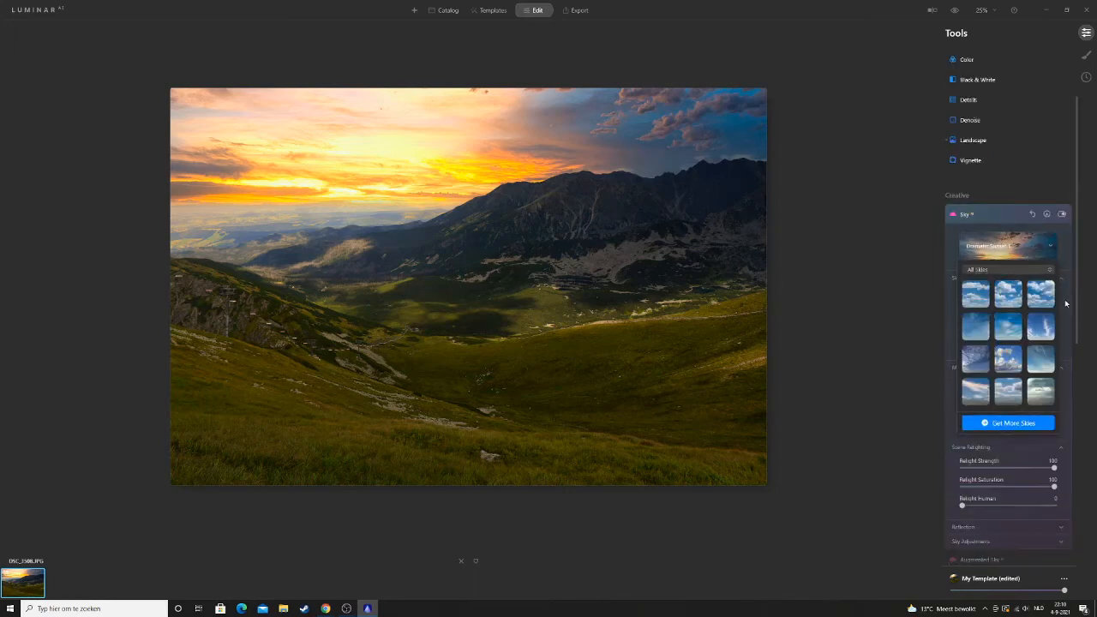
{"action": "left_click", "coordinate": [992, 326]}
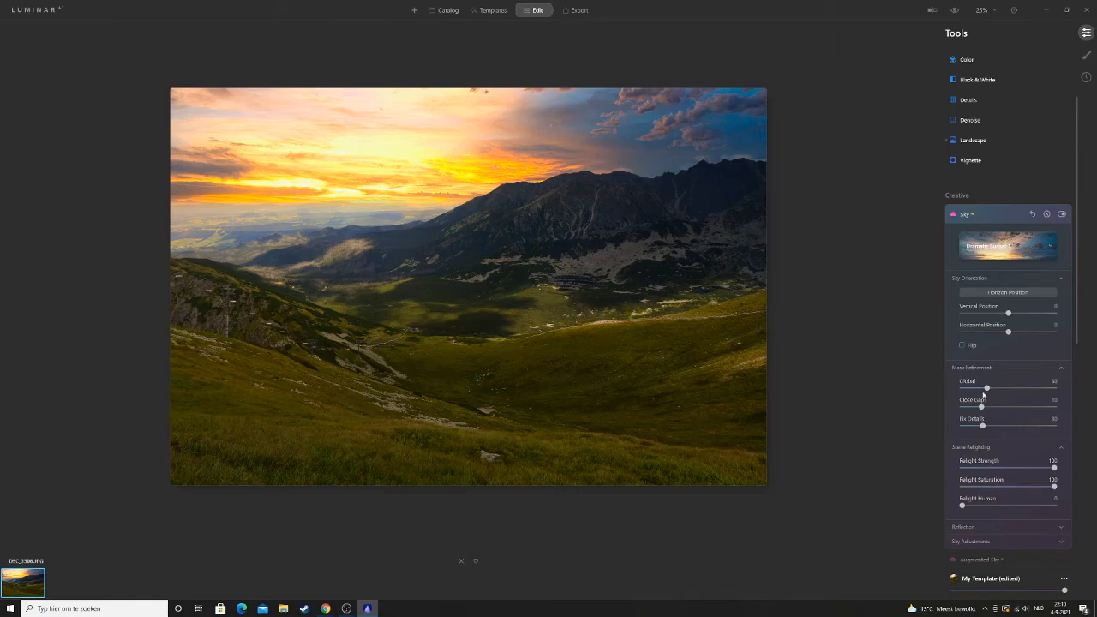
- Try the sky's Mask Refinement with Close Gaps at 40 and Global at 4 and 100, checking the sky above the mountains
{"action": "left_click_drag", "start_coordinate": [987, 388], "coordinate": [1065, 391]}
{"action": "left_click_drag", "start_coordinate": [981, 406], "coordinate": [1069, 403]}
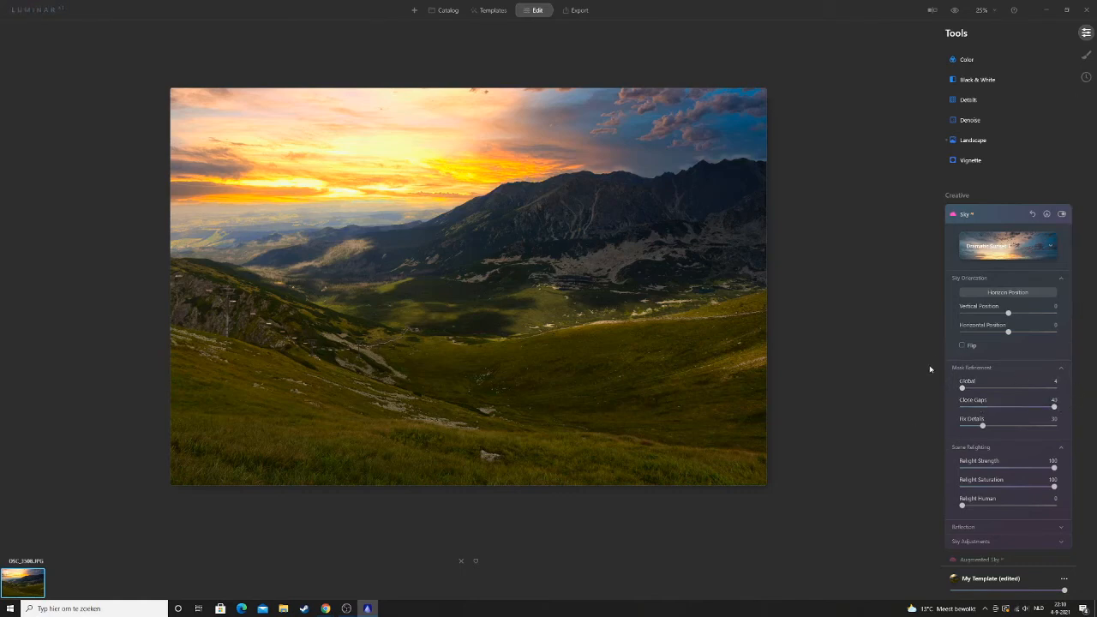
{"action": "left_click_drag", "start_coordinate": [963, 388], "coordinate": [1073, 382]}
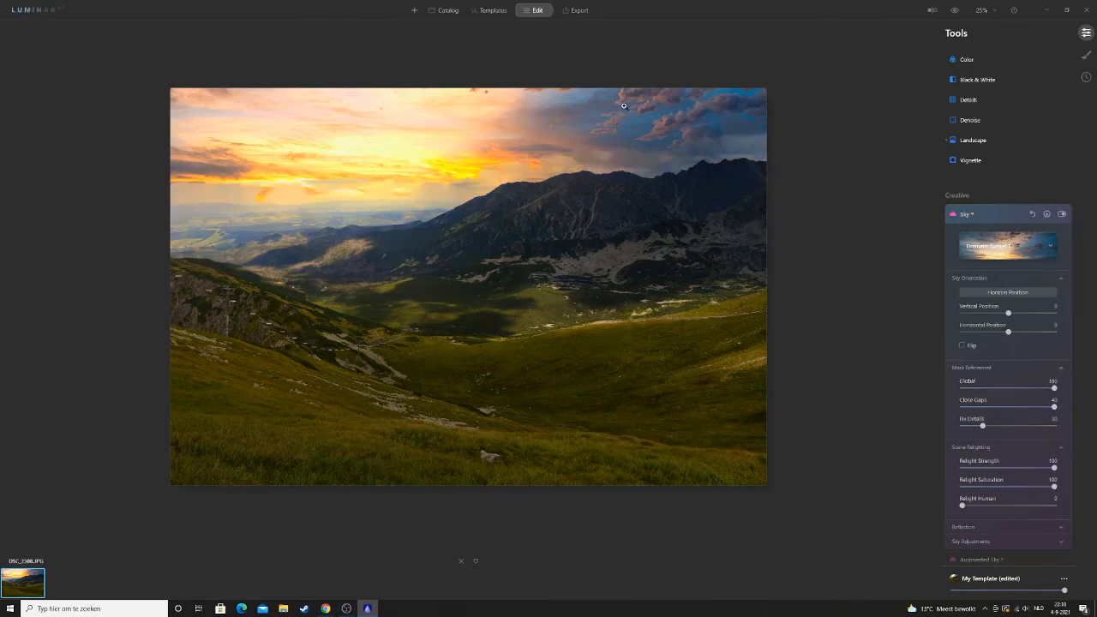
{"action": "left_click_drag", "start_coordinate": [613, 122], "coordinate": [558, 158]}
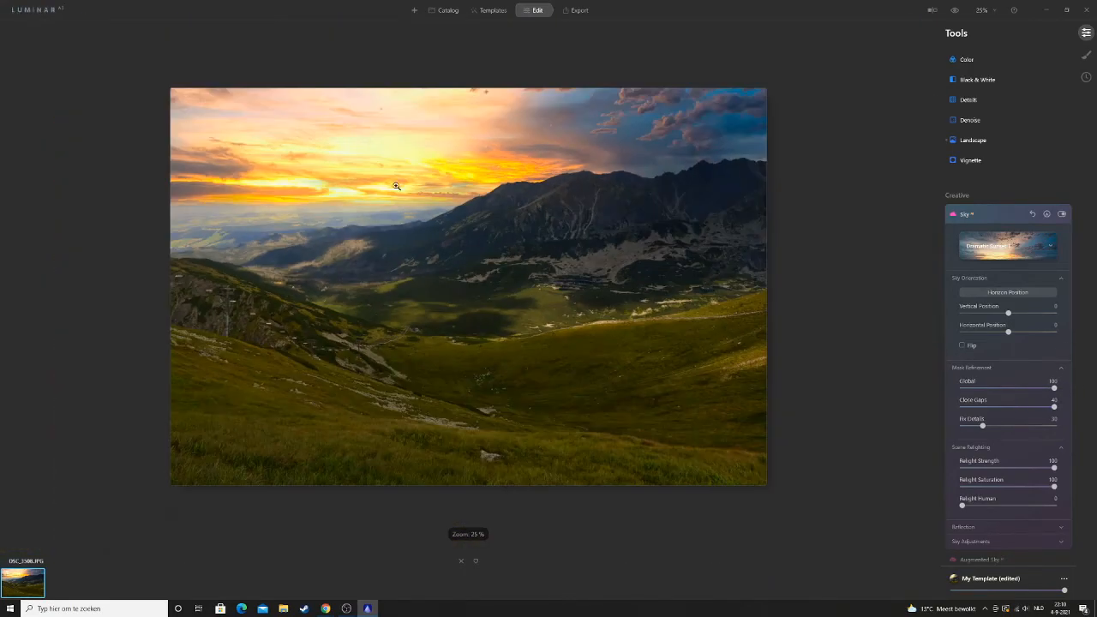
- Reset all Sky tool adjustments on the mountain photo
{"action": "left_click", "coordinate": [1036, 219]}
{"action": "left_click", "coordinate": [1036, 220]}
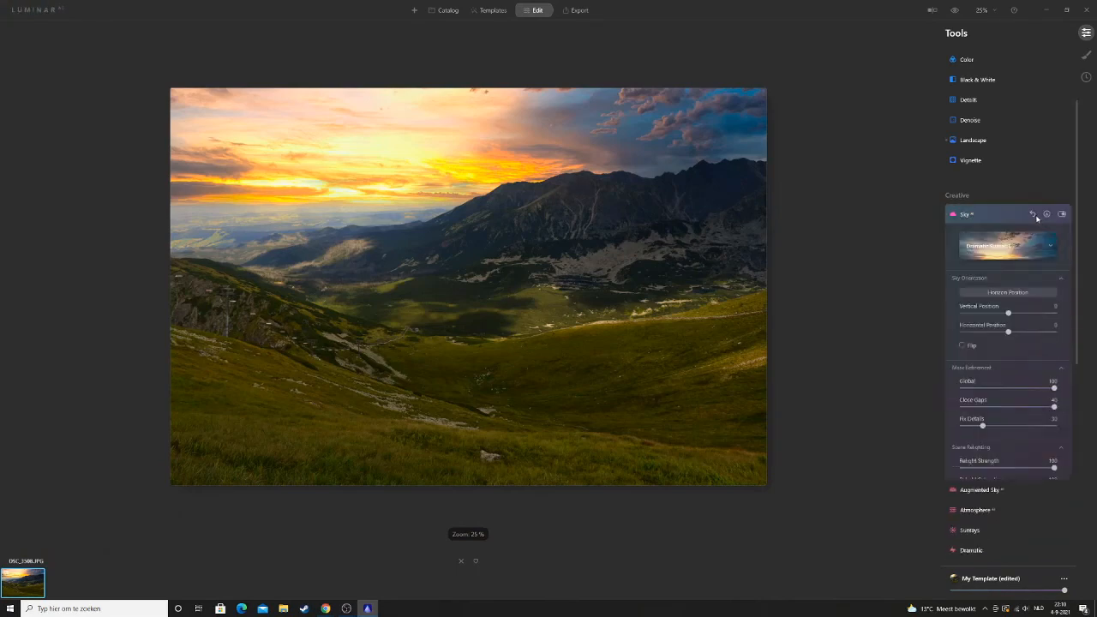
{"action": "left_click", "coordinate": [1035, 216]}
{"action": "left_click", "coordinate": [1034, 213]}
{"action": "left_click", "coordinate": [1034, 213]}
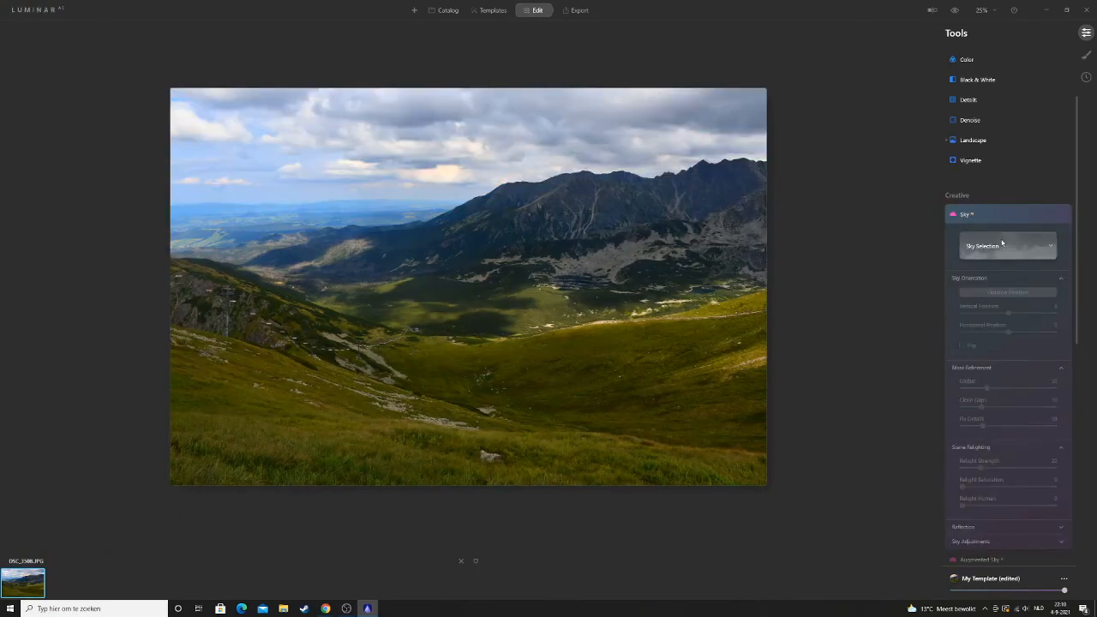
- Apply the Dramatic Sunset 1 sky, compare the scene with Relight Strength at 0, and set Relight Strength to 100
{"action": "left_click", "coordinate": [1004, 244]}
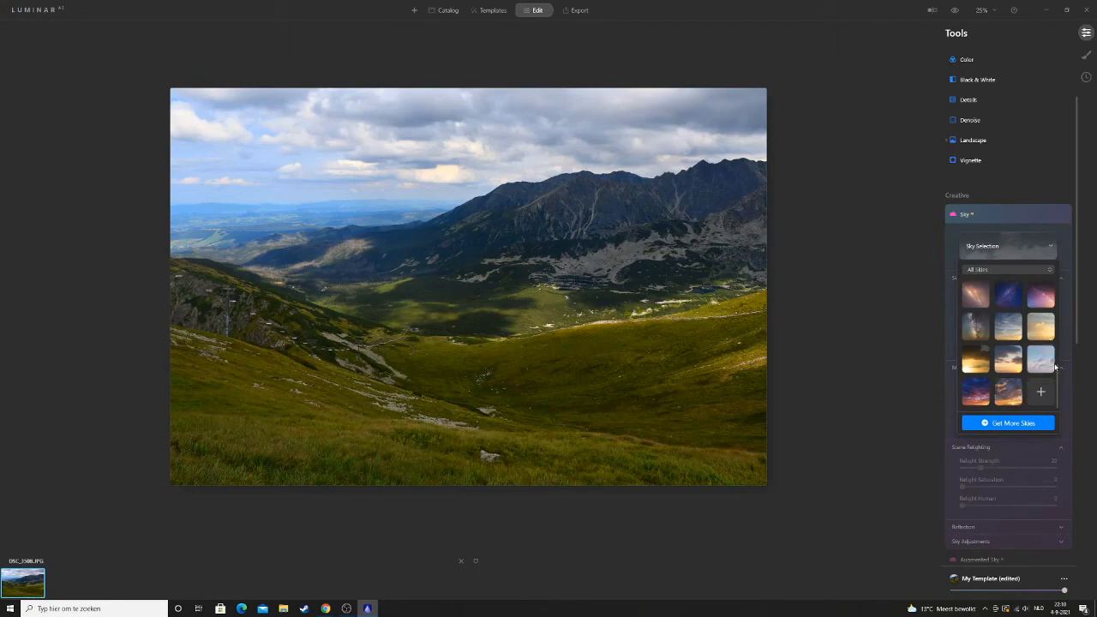
{"action": "scroll", "coordinate": [1020, 351], "scroll_direction": "up", "scroll_amount": 3}
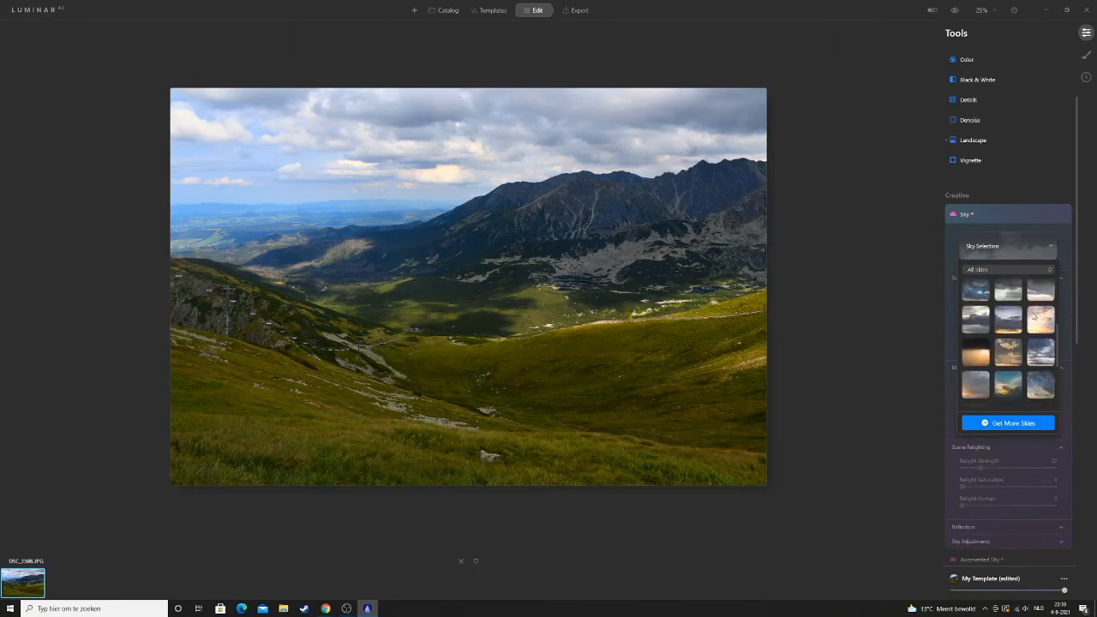
{"action": "left_click", "coordinate": [1017, 326]}
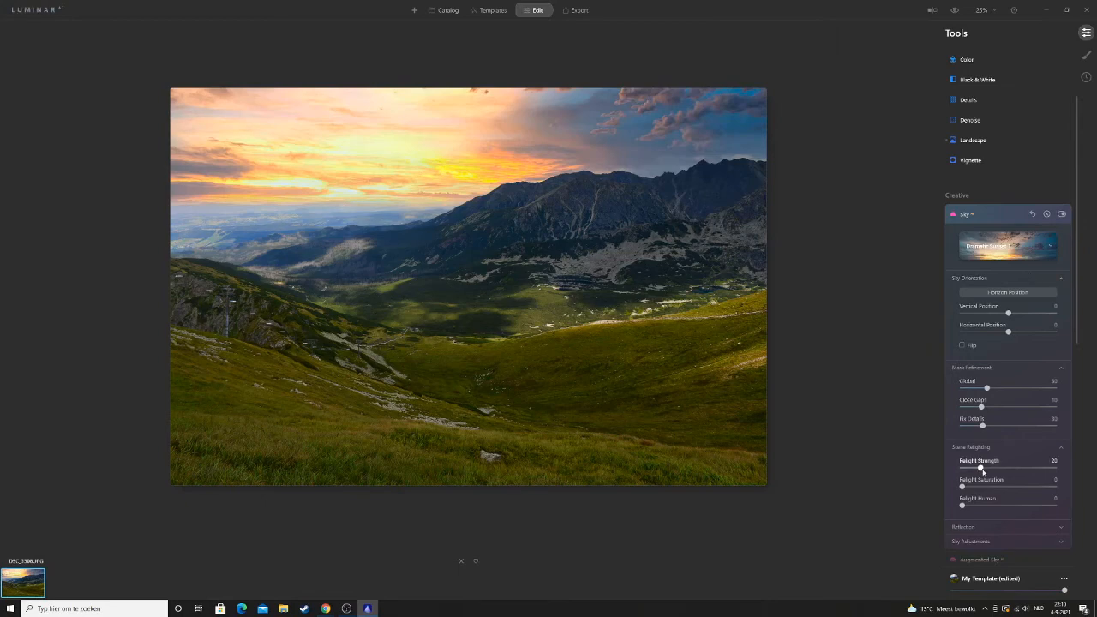
{"action": "left_click_drag", "start_coordinate": [979, 465], "coordinate": [950, 467]}
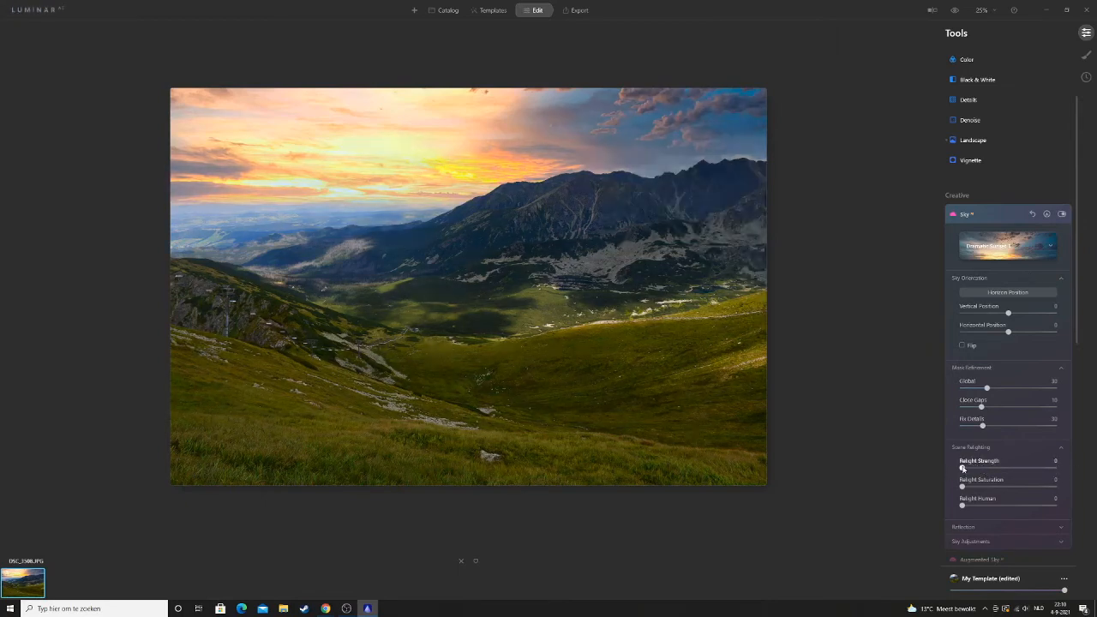
{"action": "left_click_drag", "start_coordinate": [962, 467], "coordinate": [1053, 467]}
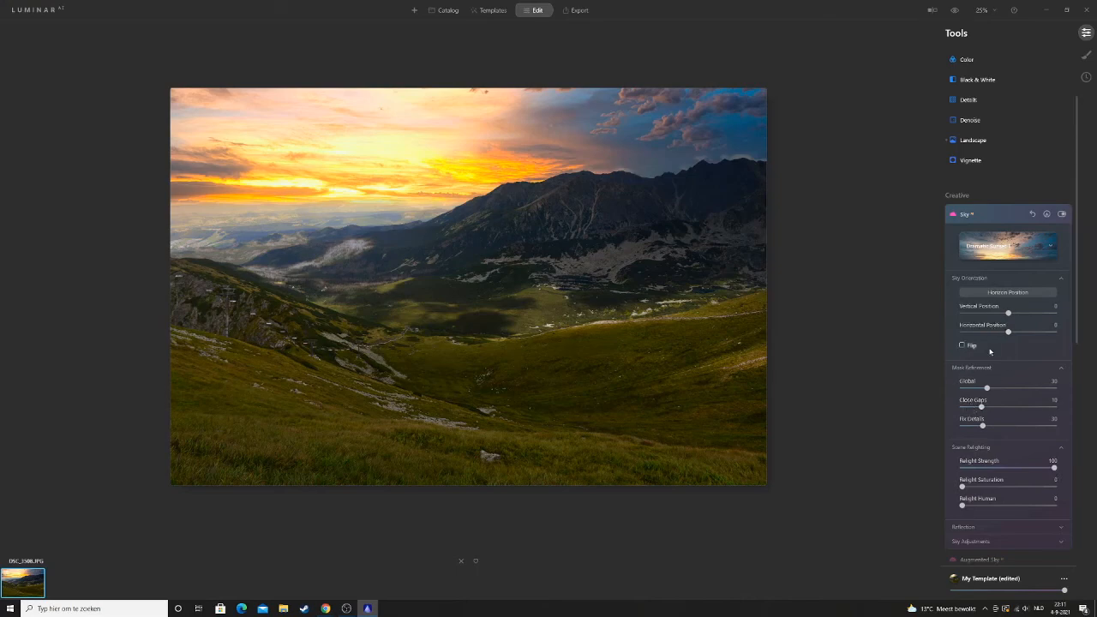
- Try a Vertical Position of 26 for the replacement sky, check the horizon, and return it to 0
{"action": "mouse_move", "coordinate": [1008, 311]}
{"action": "left_mouse_down"}
{"action": "mouse_move", "coordinate": [1031, 314]}
{"action": "mouse_move", "coordinate": [990, 315]}
{"action": "mouse_move", "coordinate": [1020, 312]}
{"action": "left_mouse_up"}
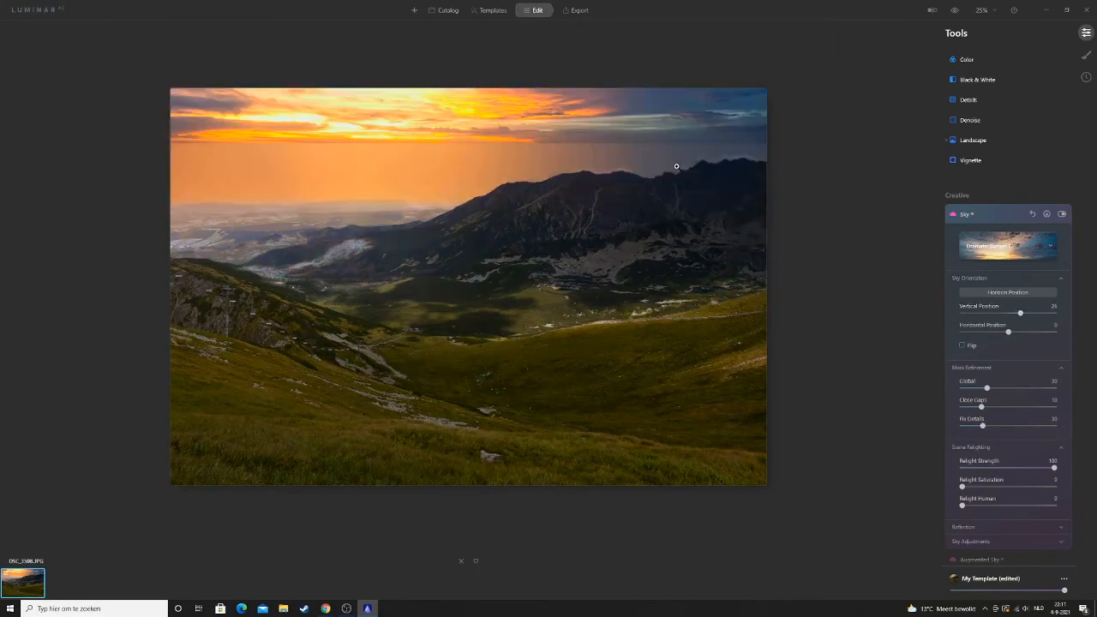
{"action": "scroll", "coordinate": [483, 119], "scroll_direction": "up", "scroll_amount": 1}
{"action": "scroll", "coordinate": [482, 107], "scroll_direction": "down", "scroll_amount": 1}
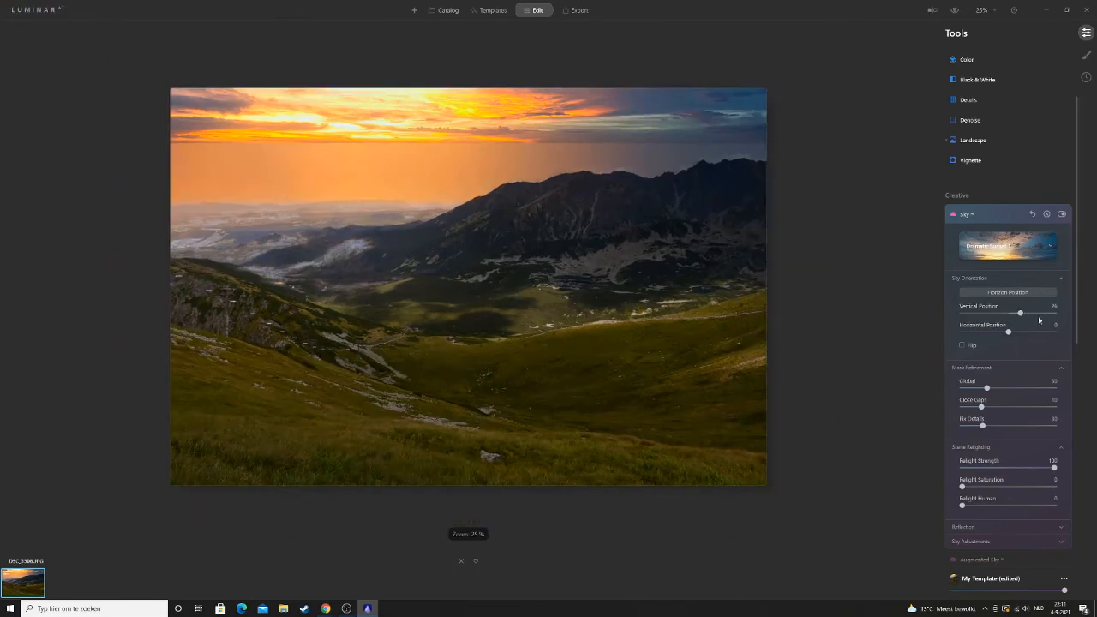
{"action": "left_click", "coordinate": [1020, 314]}
{"action": "double_click", "coordinate": [1020, 314]}
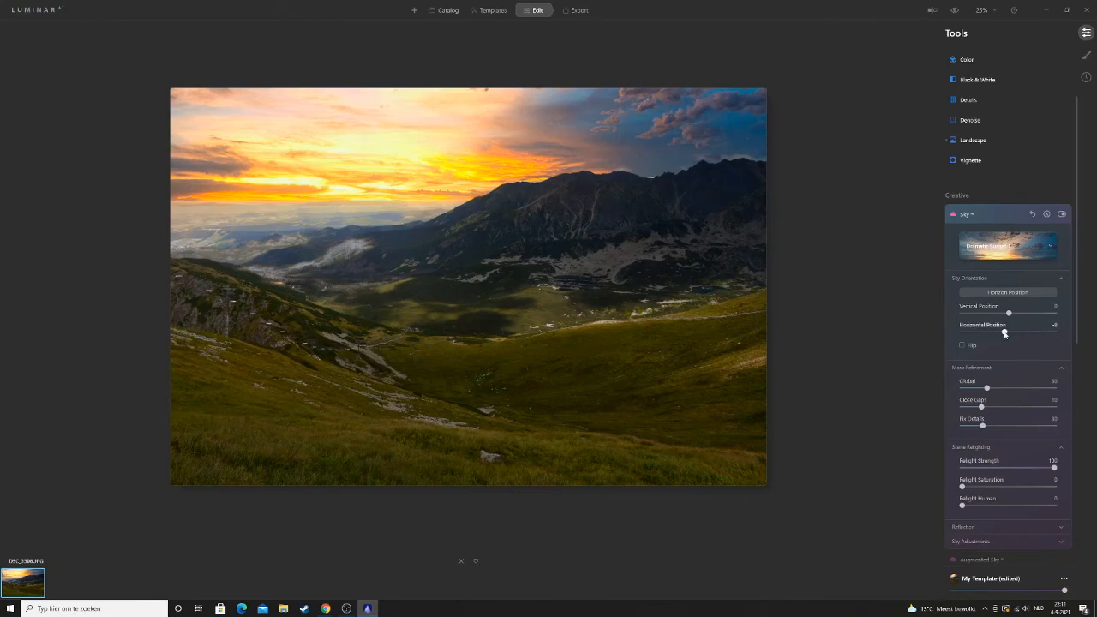
- Try shifting the replacement sky to a Horizontal Position of 78, and return it to 0
{"action": "left_click_drag", "start_coordinate": [1007, 332], "coordinate": [1044, 331]}
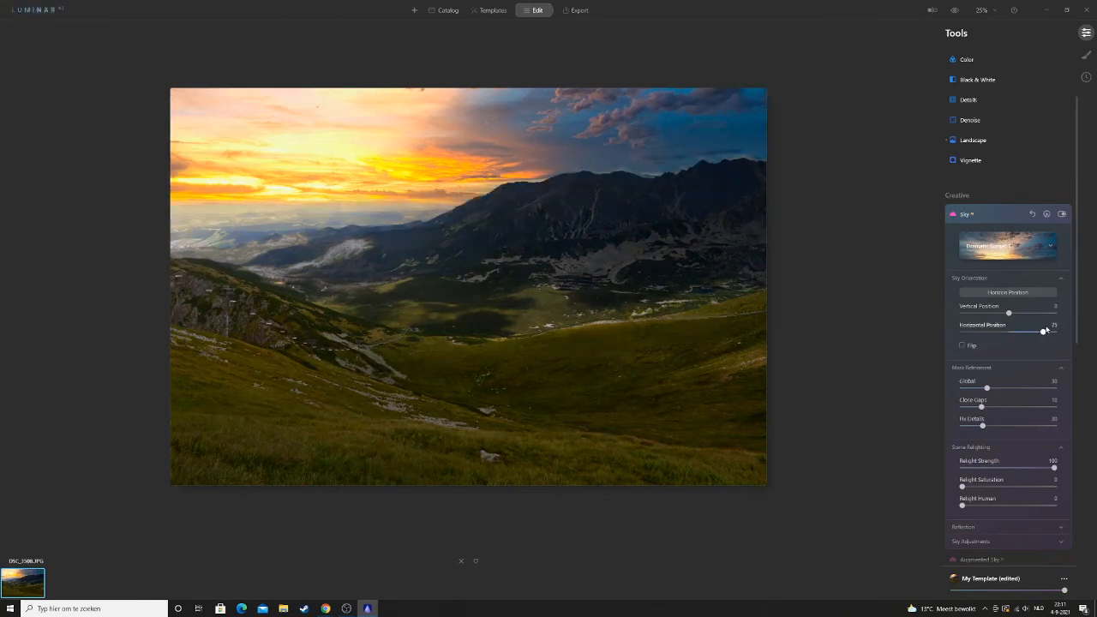
{"action": "left_click", "coordinate": [1046, 330]}
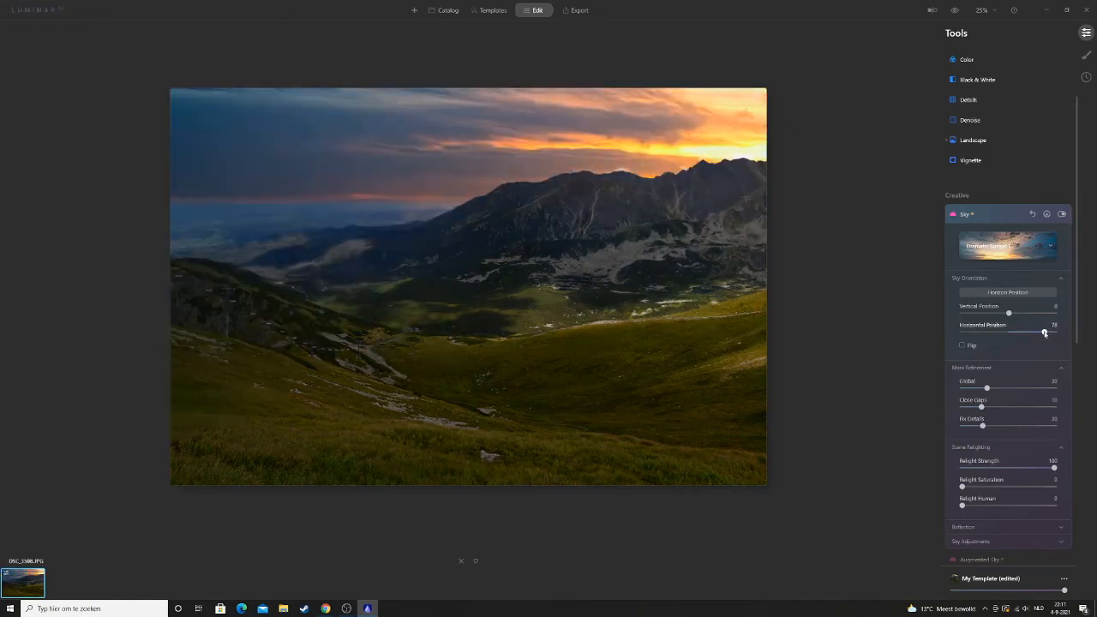
{"action": "left_click_drag", "start_coordinate": [1045, 332], "coordinate": [1009, 335]}
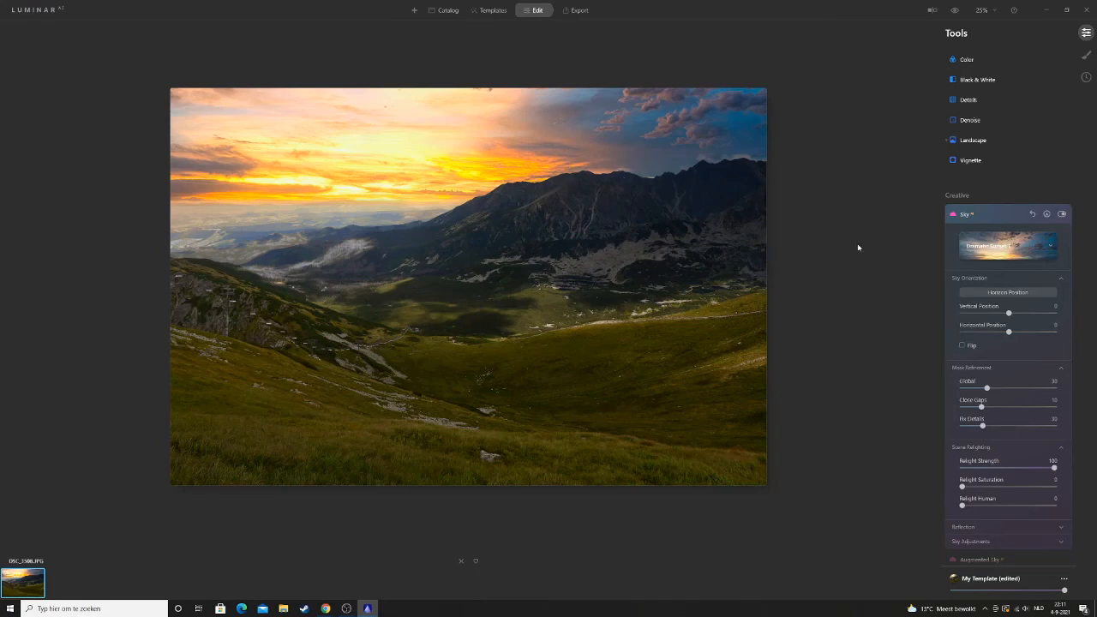
- Examine the sky's Reflection settings and inspect the relit valley and mountains up close
{"action": "scroll", "coordinate": [953, 377], "scroll_direction": "down", "scroll_amount": 1}
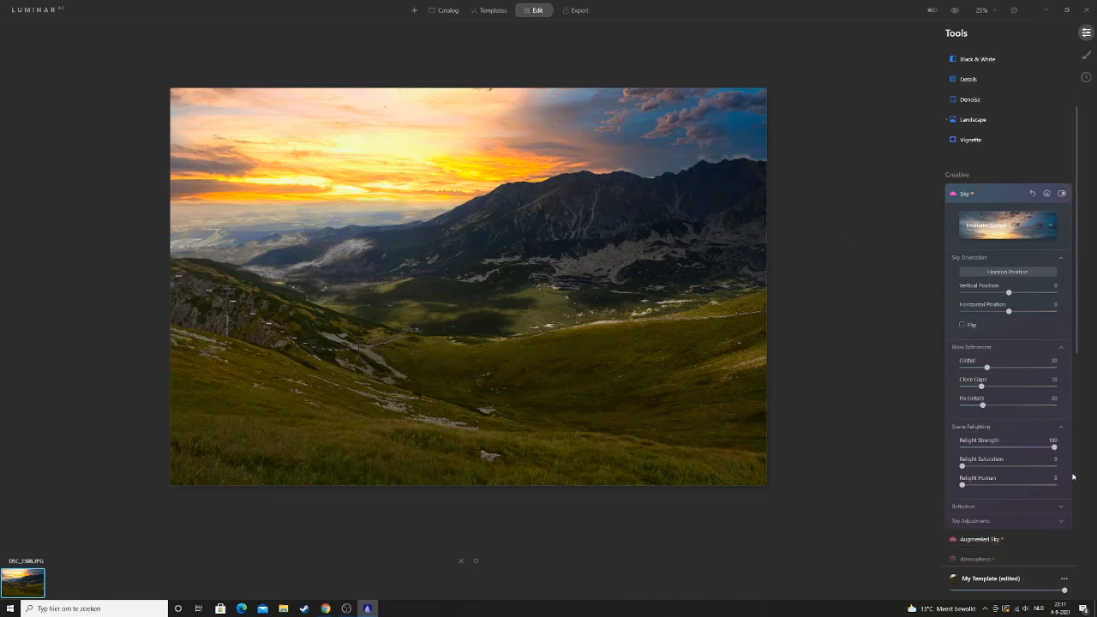
{"action": "left_click", "coordinate": [963, 507]}
{"action": "scroll", "coordinate": [966, 520], "scroll_direction": "down", "scroll_amount": 1}
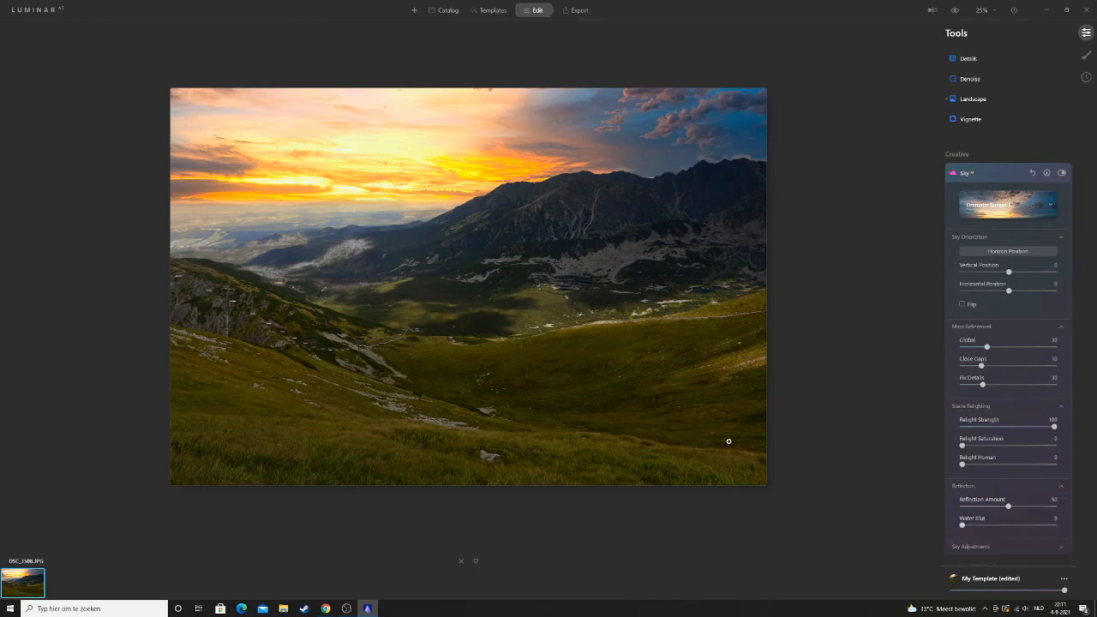
{"action": "left_click", "coordinate": [435, 309]}
{"action": "left_click", "coordinate": [437, 324]}
{"action": "scroll", "coordinate": [845, 191], "scroll_direction": "up", "scroll_amount": 1}
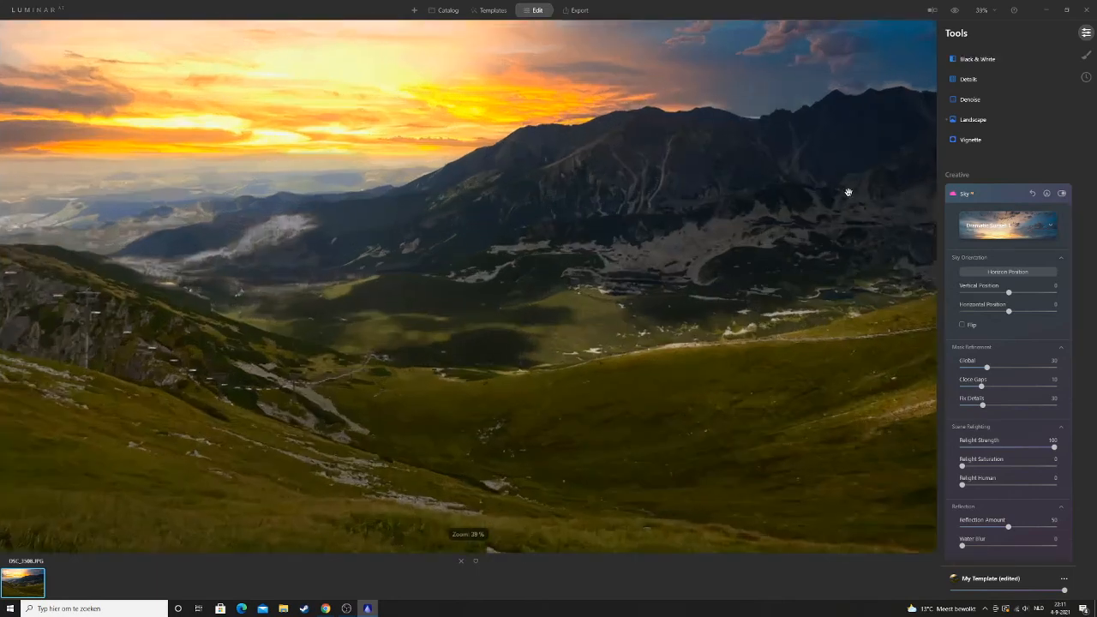
{"action": "scroll", "coordinate": [832, 171], "scroll_direction": "down", "scroll_amount": 1}
{"action": "scroll", "coordinate": [983, 215], "scroll_direction": "up", "scroll_amount": 3}
{"action": "scroll", "coordinate": [984, 214], "scroll_direction": "up", "scroll_amount": 1}
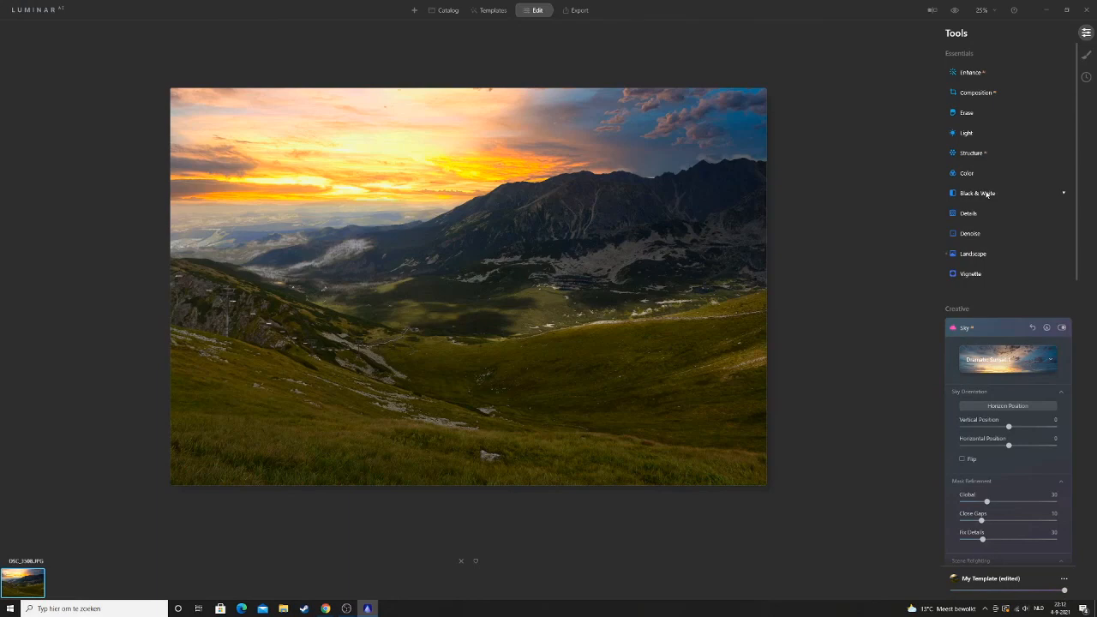
- Browse the sky presets for another replacement sky for the mountain photo
{"action": "left_click", "coordinate": [1008, 359]}
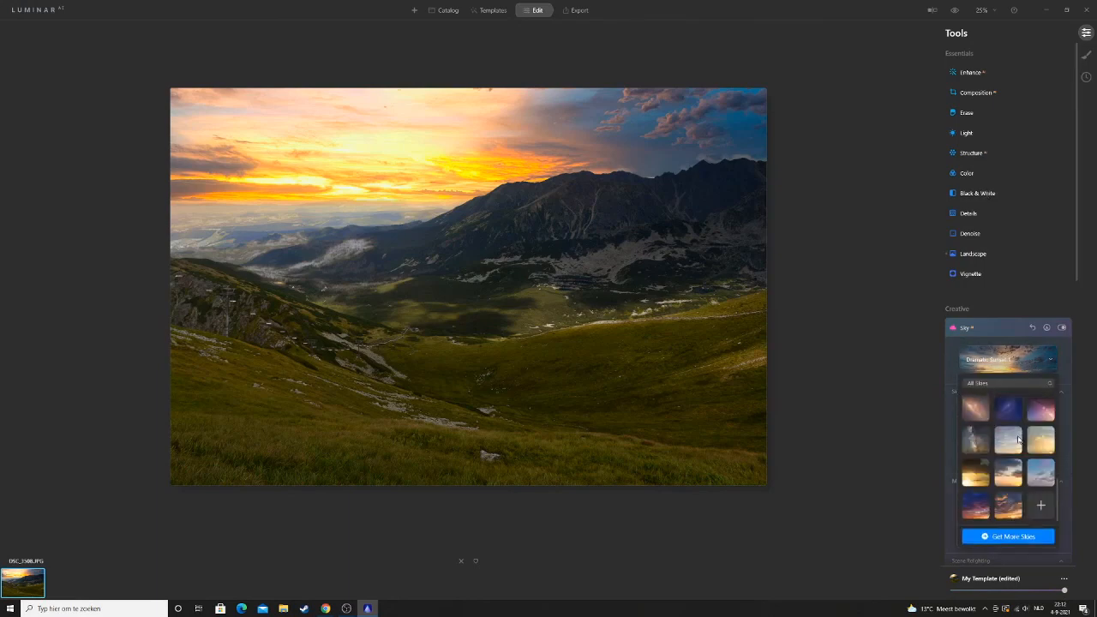
{"action": "scroll", "coordinate": [1017, 443], "scroll_direction": "up", "scroll_amount": 3}
{"action": "scroll", "coordinate": [1015, 445], "scroll_direction": "down", "scroll_amount": 2}
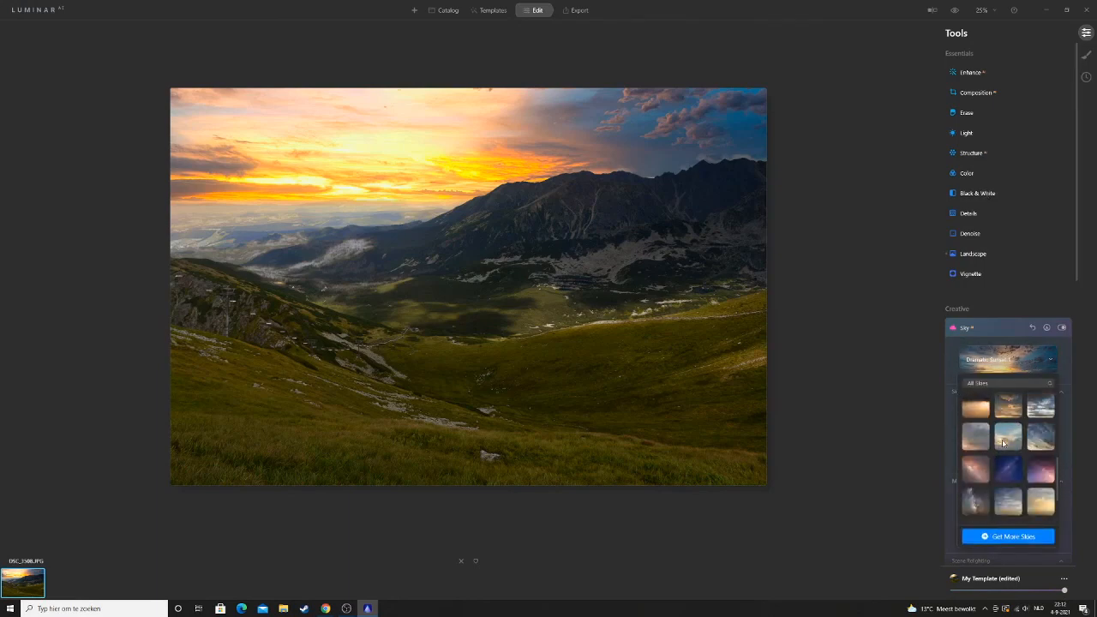
{"action": "scroll", "coordinate": [1007, 463], "scroll_direction": "down", "scroll_amount": 2}
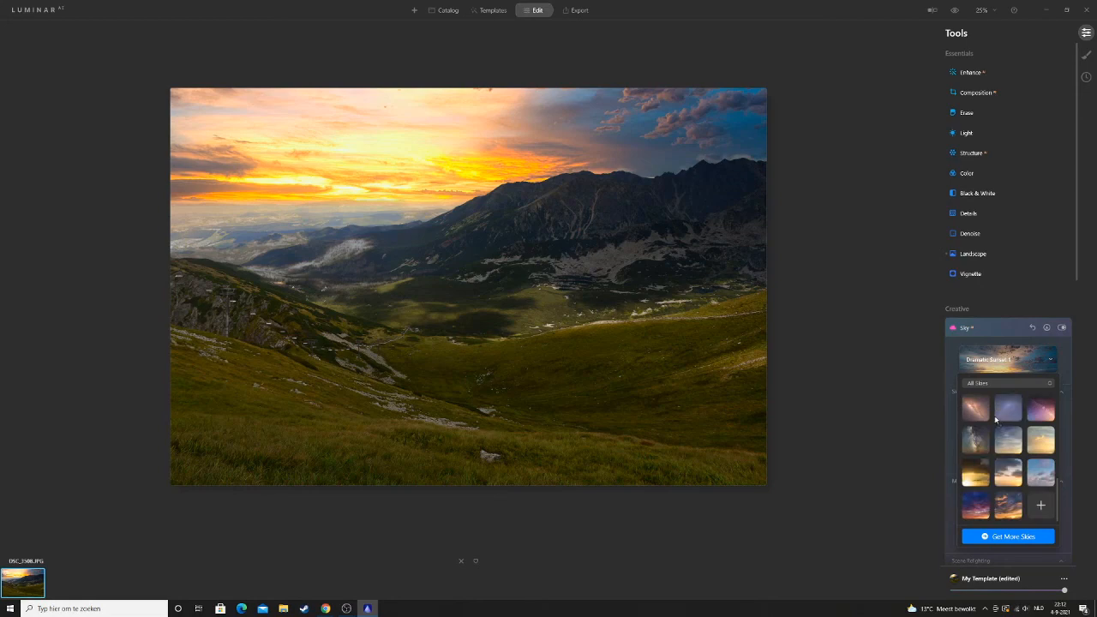